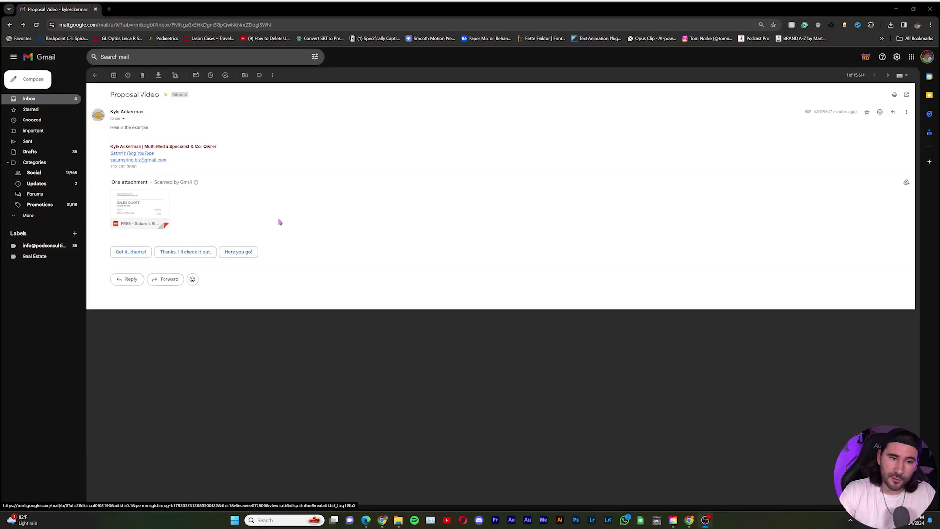
Step: Preview the Gmail-attached sales quote PDF, download it, and show it in its Downloads folder
{"action": "left_click", "coordinate": [154, 209]}
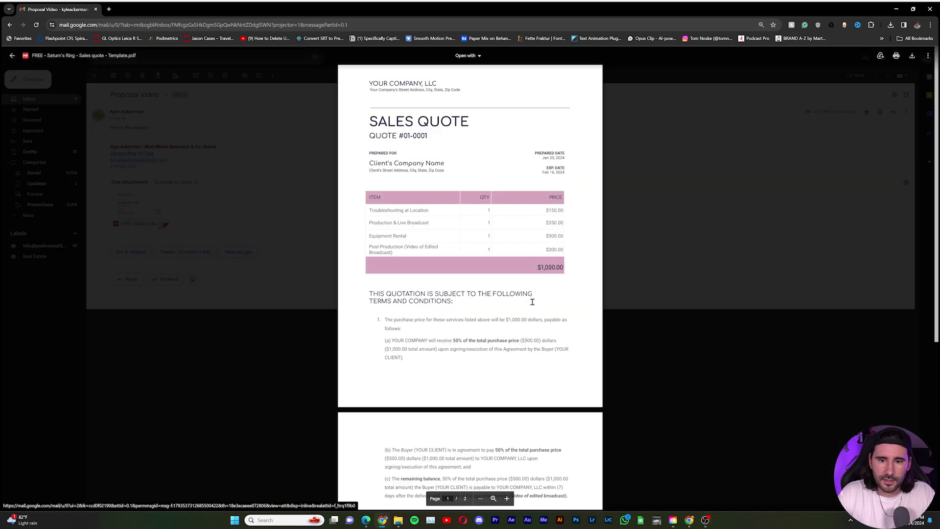
{"action": "scroll", "coordinate": [539, 202], "scroll_direction": "down", "scroll_amount": 6}
{"action": "scroll", "coordinate": [513, 221], "scroll_direction": "up", "scroll_amount": 2}
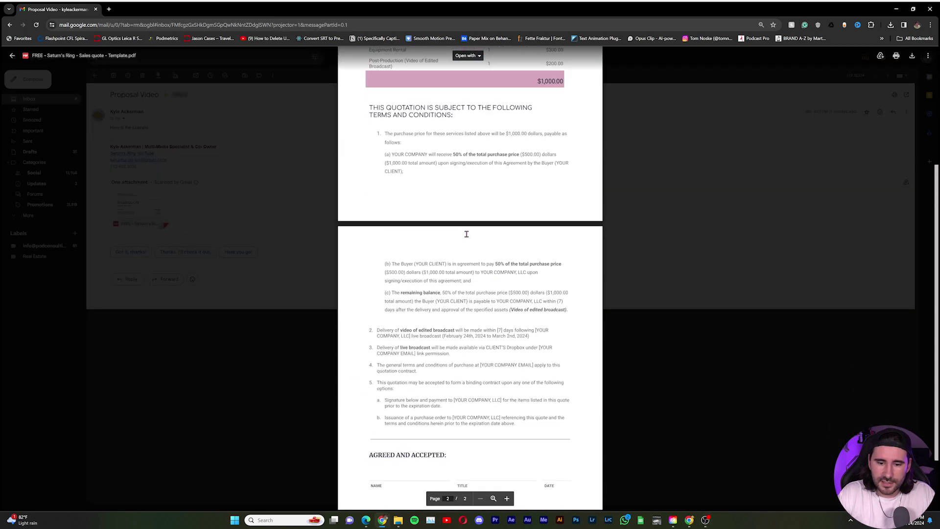
{"action": "scroll", "coordinate": [552, 422], "scroll_direction": "down", "scroll_amount": 2}
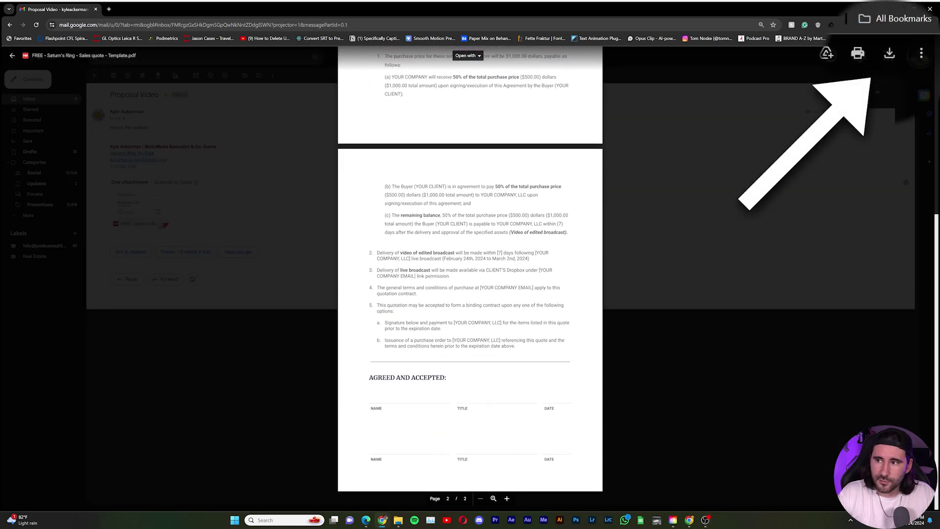
{"action": "left_click", "coordinate": [913, 57]}
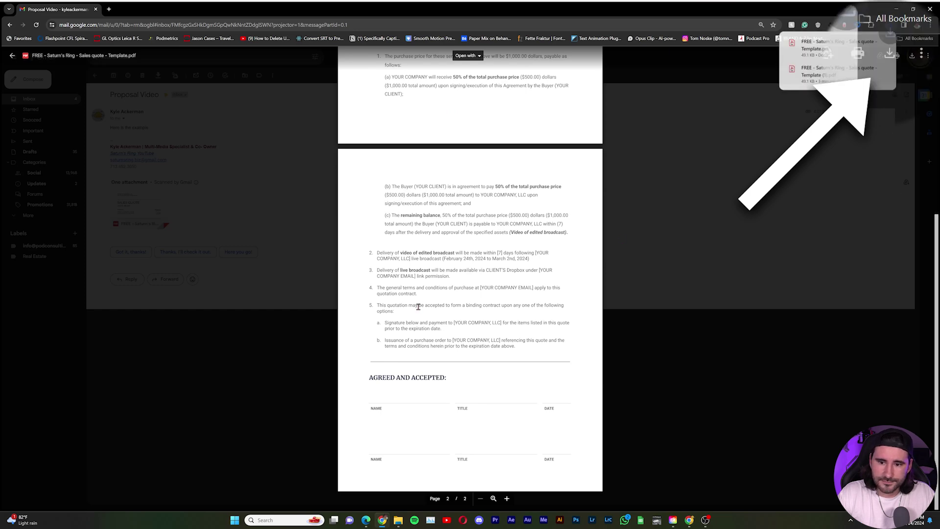
{"action": "left_click", "coordinate": [398, 520]}
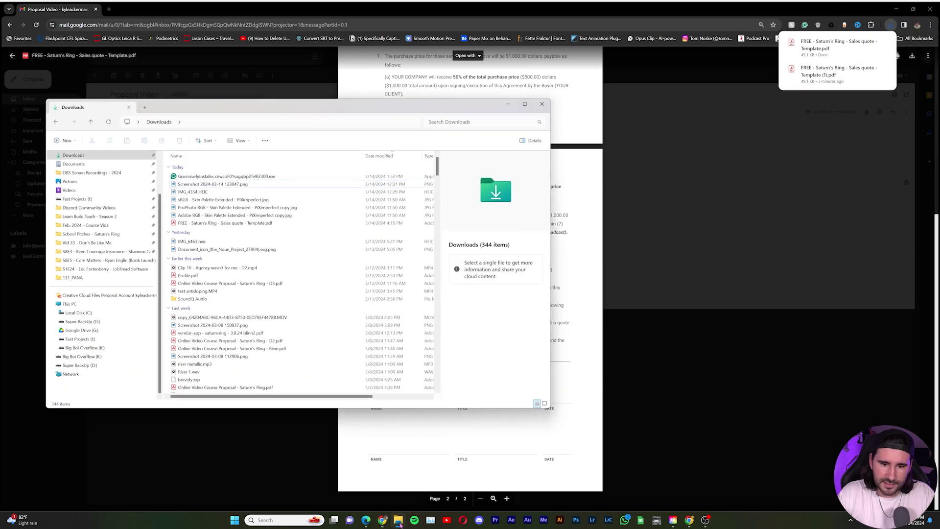
Step: Open 'Sales quote - Template.pdf' from Downloads in Microsoft Edge
{"action": "left_click", "coordinate": [237, 223]}
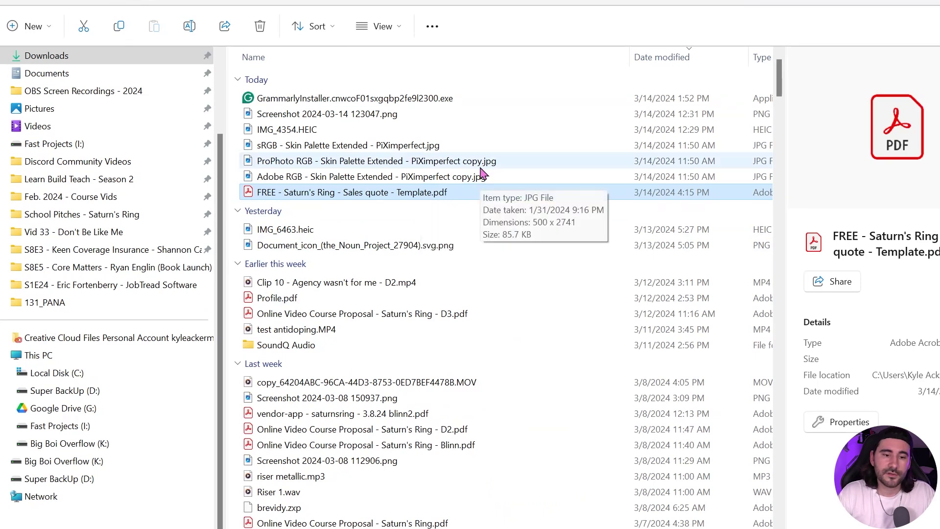
{"action": "right_click", "coordinate": [406, 193]}
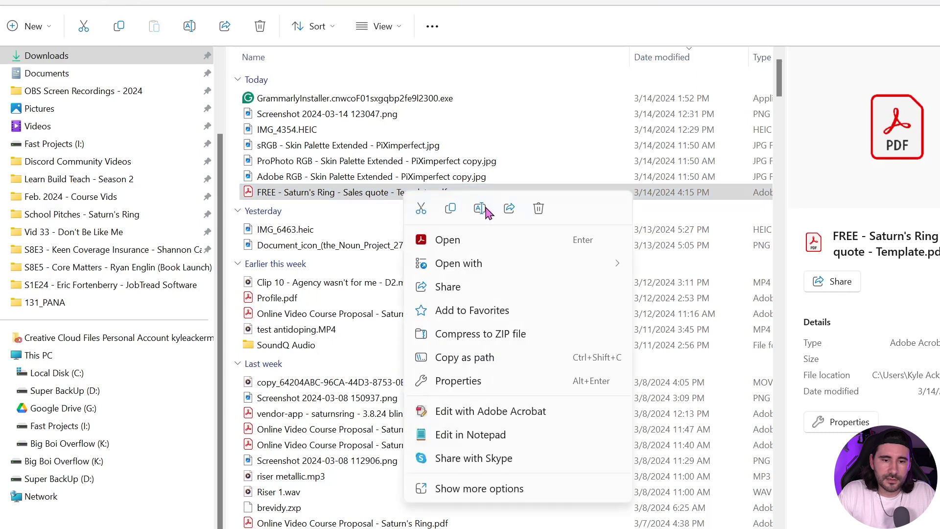
{"action": "mouse_move", "coordinate": [610, 266]}
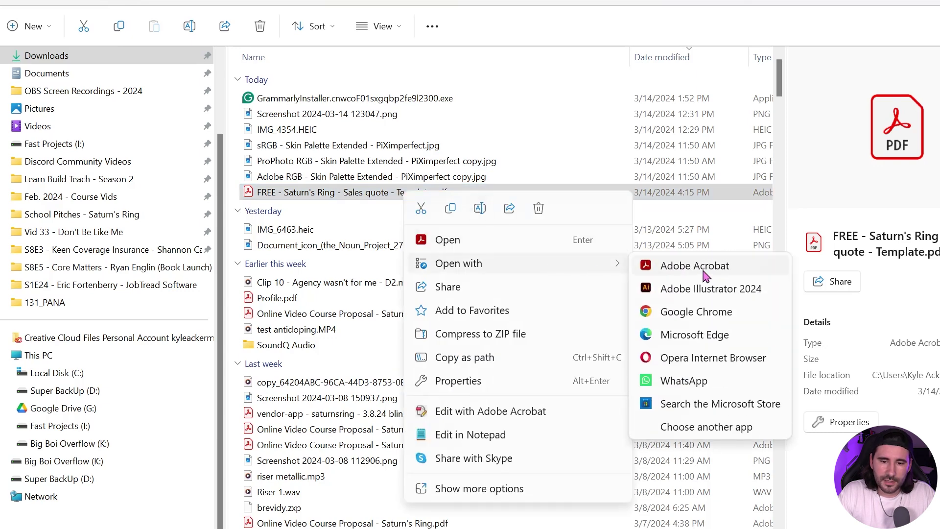
{"action": "left_click", "coordinate": [719, 335]}
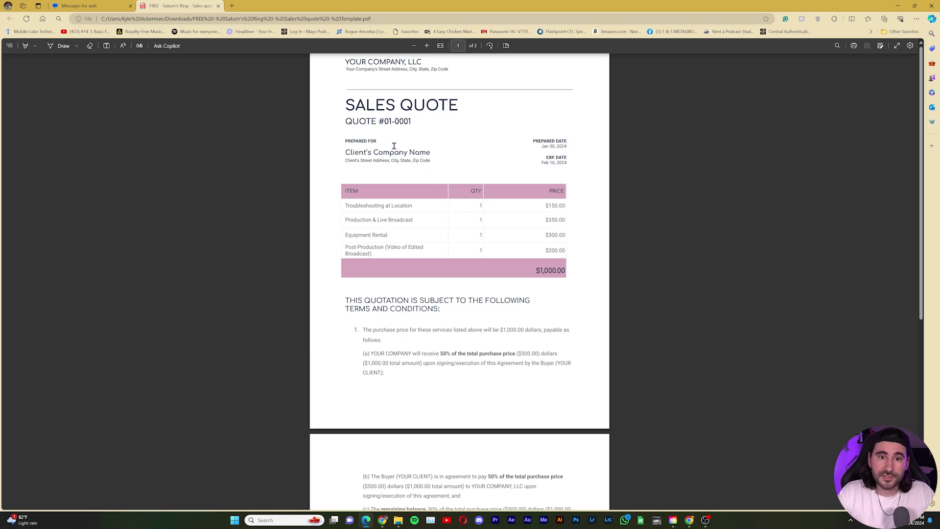
Step: On page 2, add text boxes with the sender's name, 'Co-Owner' and '3-14-24' on NAME, TITLE, DATE
{"action": "scroll", "coordinate": [516, 191], "scroll_direction": "down", "scroll_amount": 5}
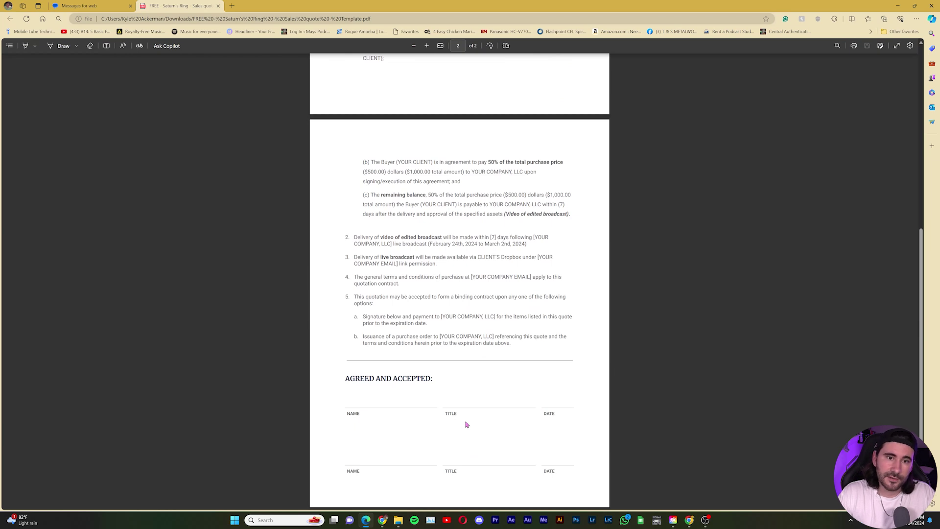
{"action": "left_click", "coordinate": [117, 55]}
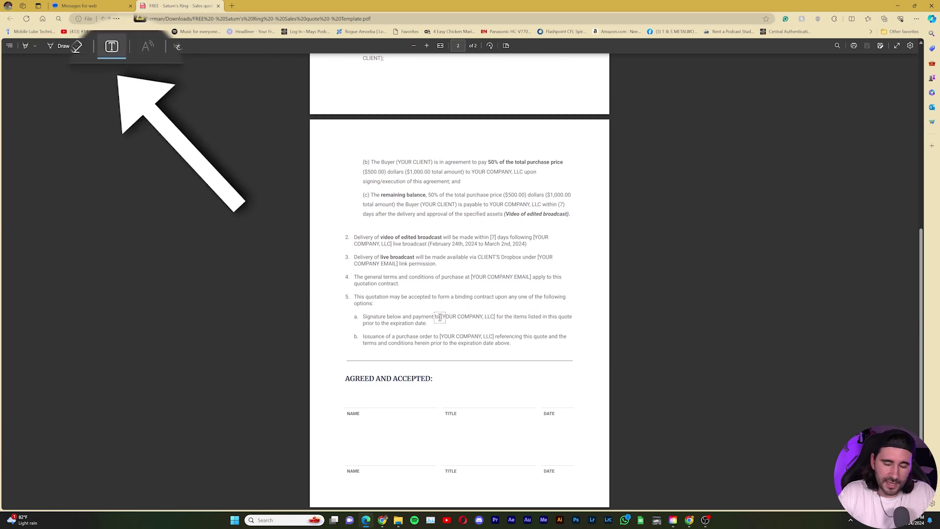
{"action": "left_click", "coordinate": [351, 400]}
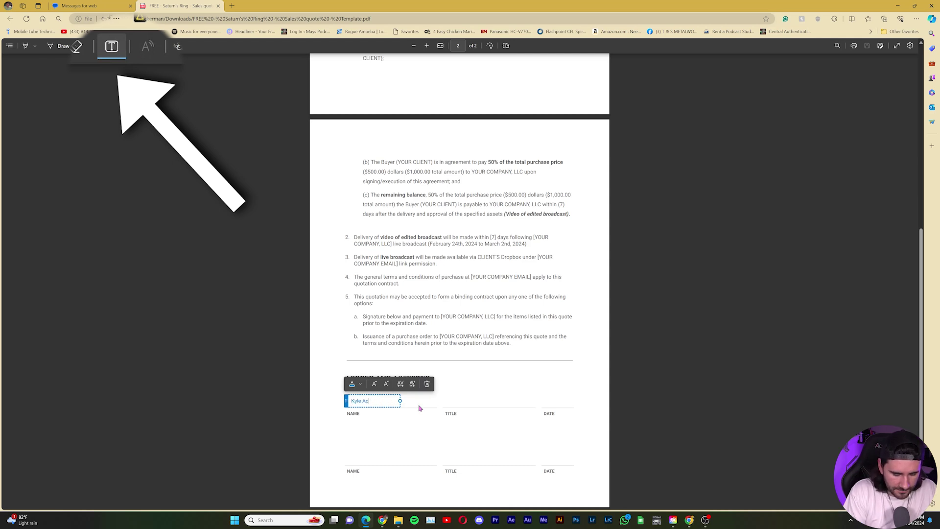
{"action": "left_click", "coordinate": [451, 400]}
{"action": "type", "text": "Co-Owner"}
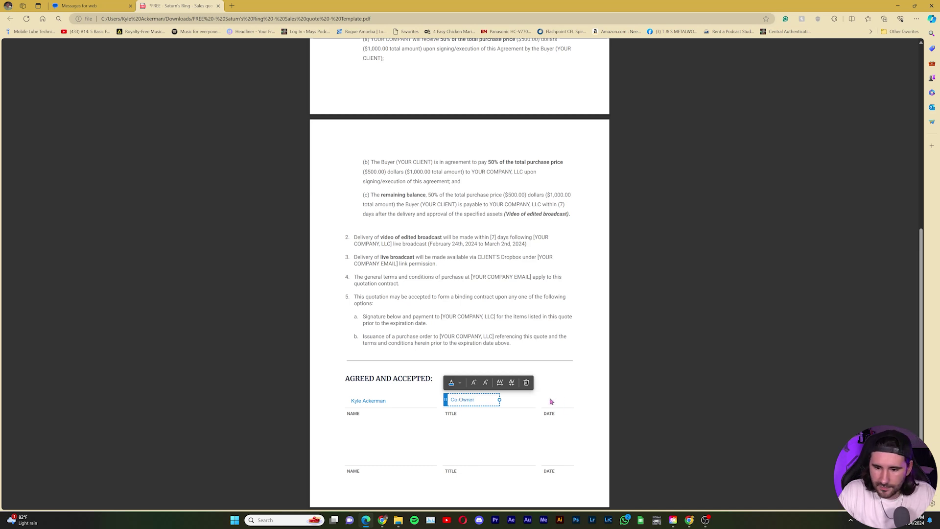
{"action": "left_click", "coordinate": [550, 401]}
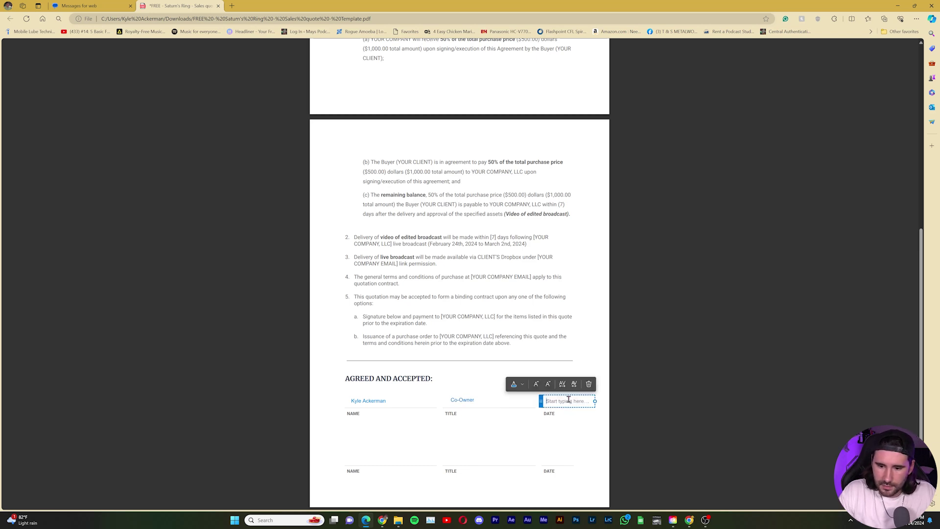
{"action": "type", "text": "3/"}
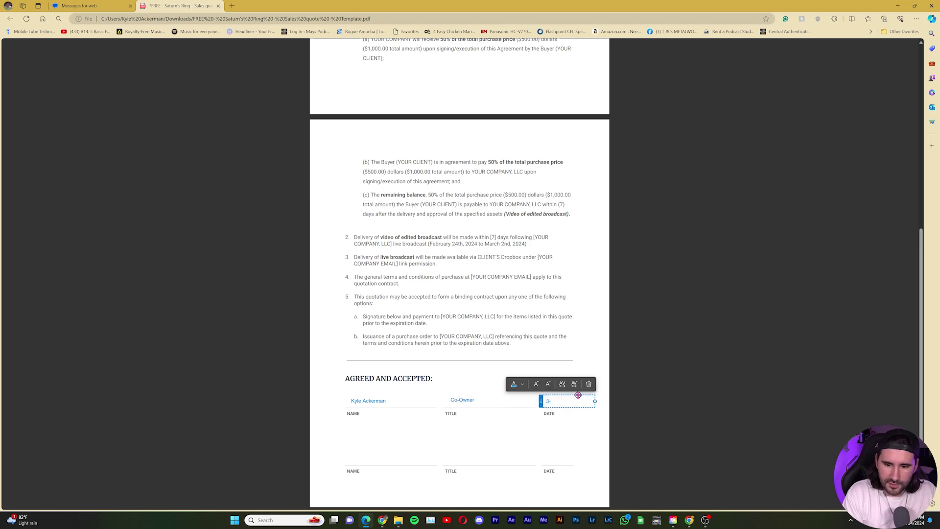
{"action": "type", "text": "14-24"}
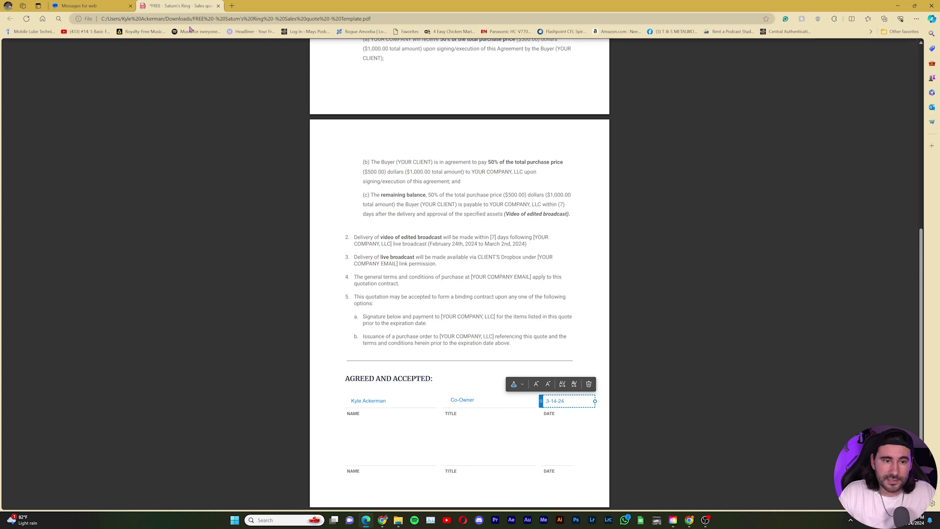
Step: Set the Draw ink to black and hand-draw a signature beside the typed name
{"action": "left_click", "coordinate": [87, 52]}
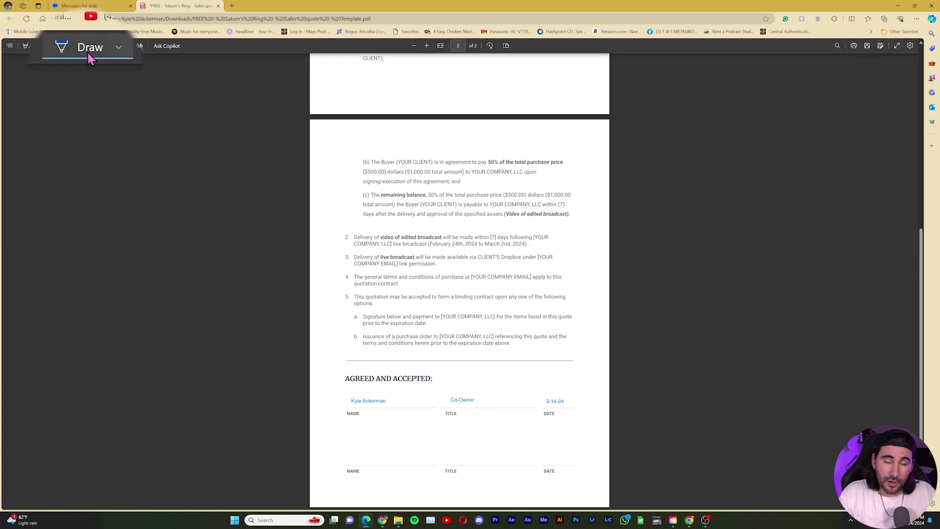
{"action": "left_click", "coordinate": [118, 47]}
{"action": "left_click", "coordinate": [83, 73]}
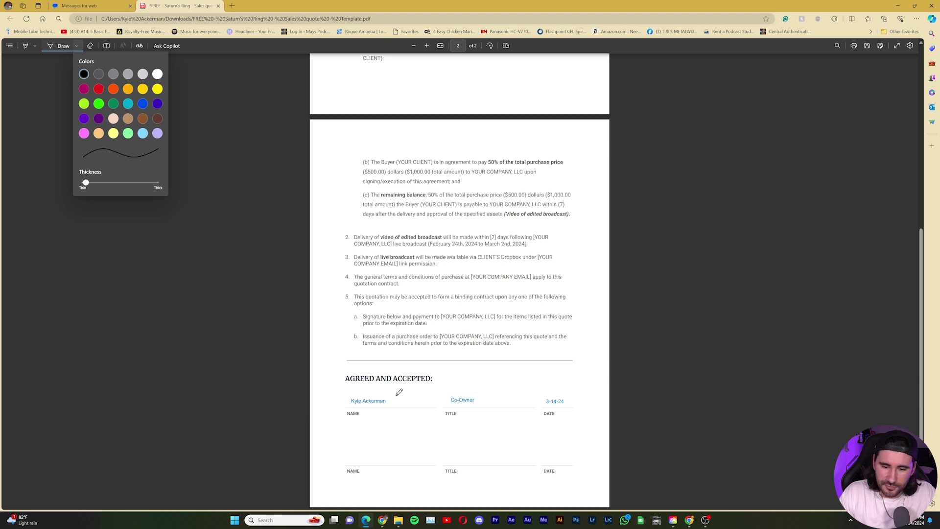
{"action": "left_click_drag", "start_coordinate": [396, 390], "coordinate": [398, 390]}
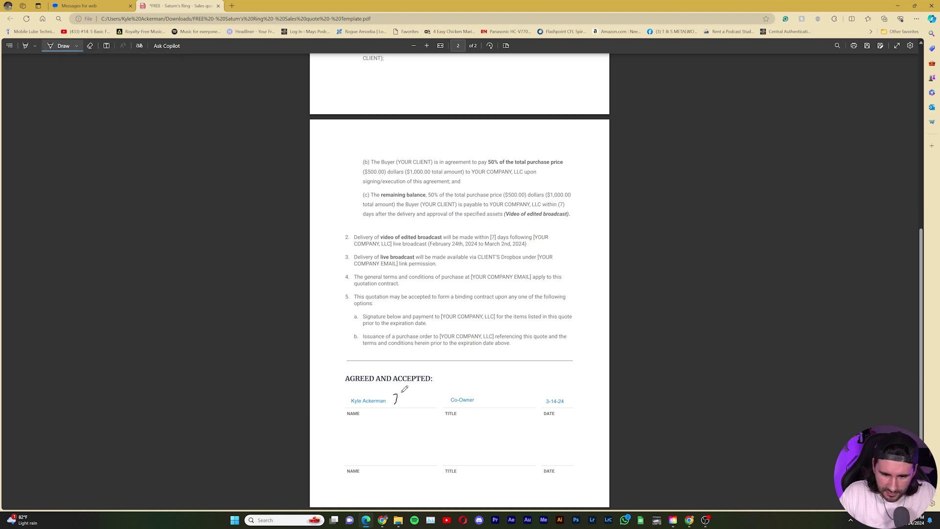
{"action": "left_click_drag", "start_coordinate": [411, 393], "coordinate": [419, 397]}
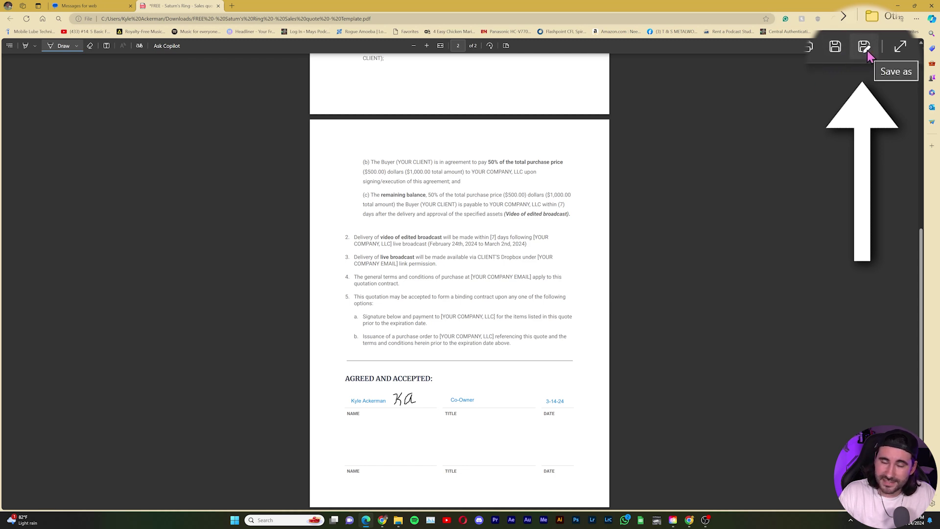
Step: Save the filled quote as a new copy with '- signed KA' added to its file name
{"action": "left_click", "coordinate": [880, 46]}
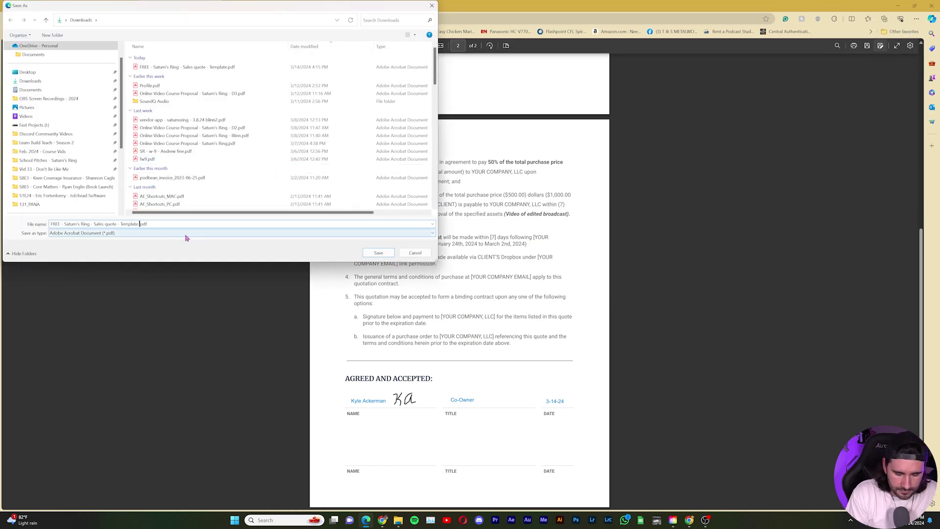
{"action": "type", "text": "- S"}
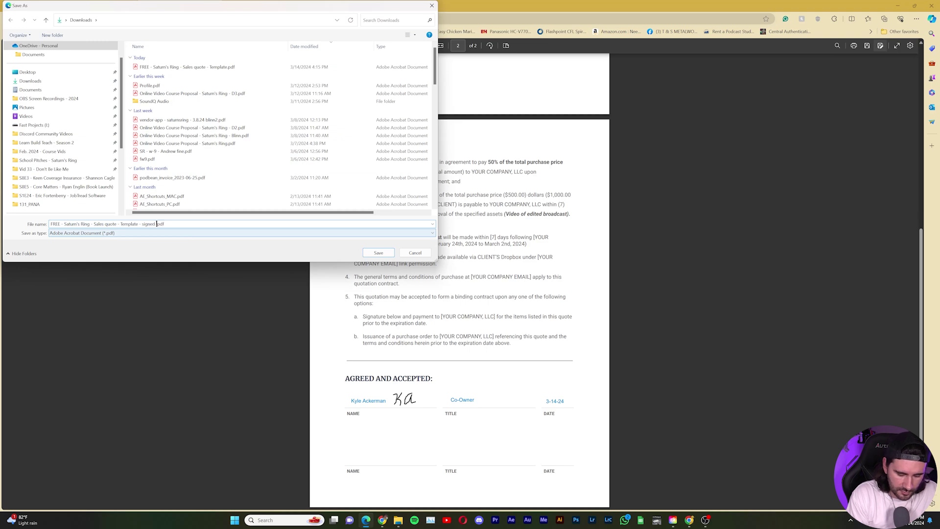
{"action": "left_click", "coordinate": [378, 253]}
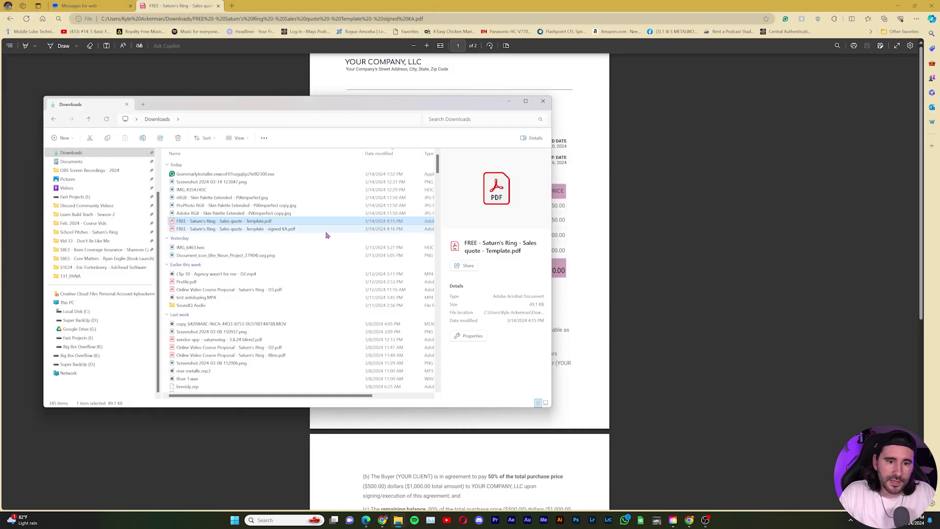
Step: Open the signed copy from File Explorer in Google Chrome
{"action": "right_click", "coordinate": [272, 230]}
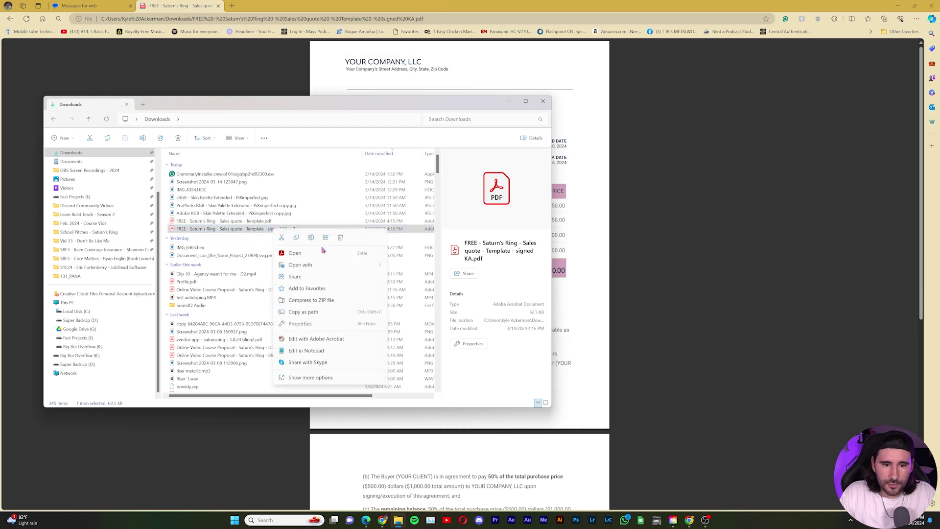
{"action": "mouse_move", "coordinate": [333, 265]}
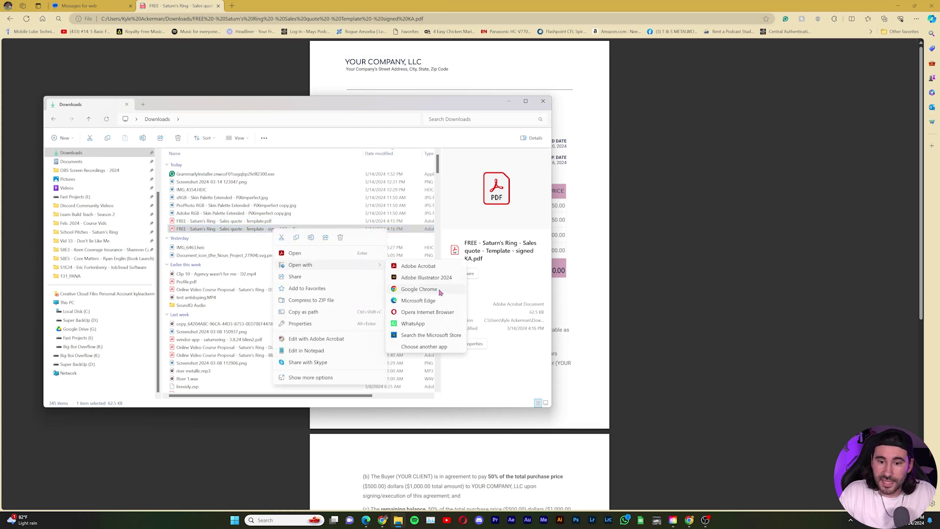
{"action": "left_click", "coordinate": [442, 292]}
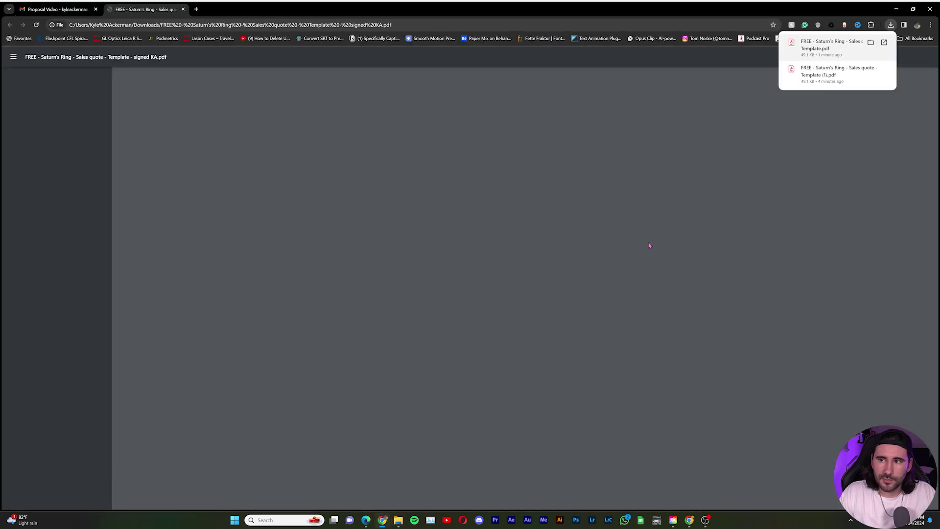
Step: Scroll to page 2 to confirm the signature block, then dismiss Chrome's downloads list
{"action": "scroll", "coordinate": [632, 224], "scroll_direction": "down", "scroll_amount": 7}
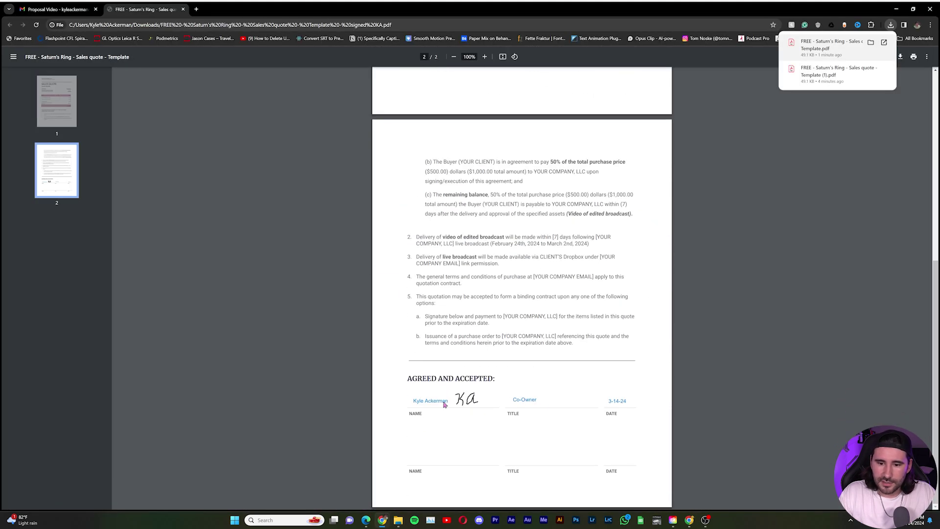
{"action": "left_click", "coordinate": [481, 376]}
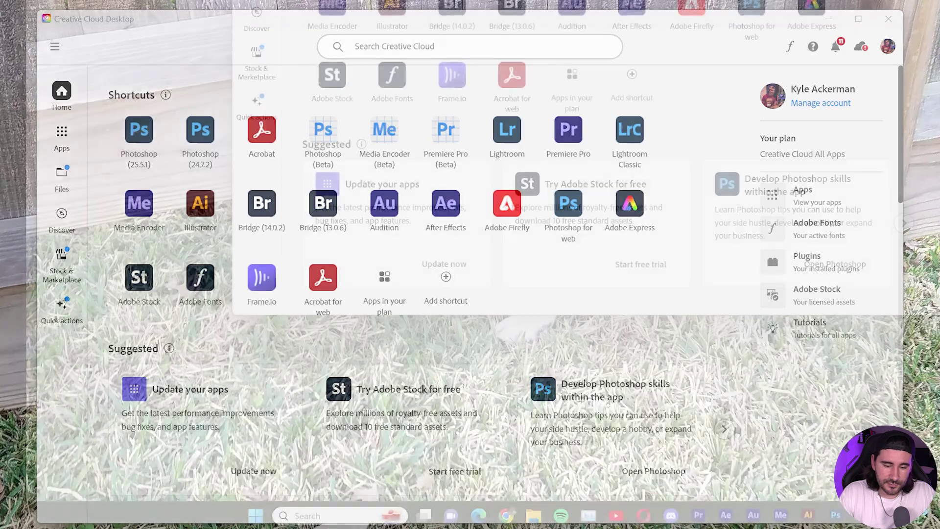
Step: Launch Creative Cloud Desktop via Windows search for 'creative' and view its Apps list
{"action": "left_click", "coordinate": [302, 511]}
{"action": "type", "text": "creative"}
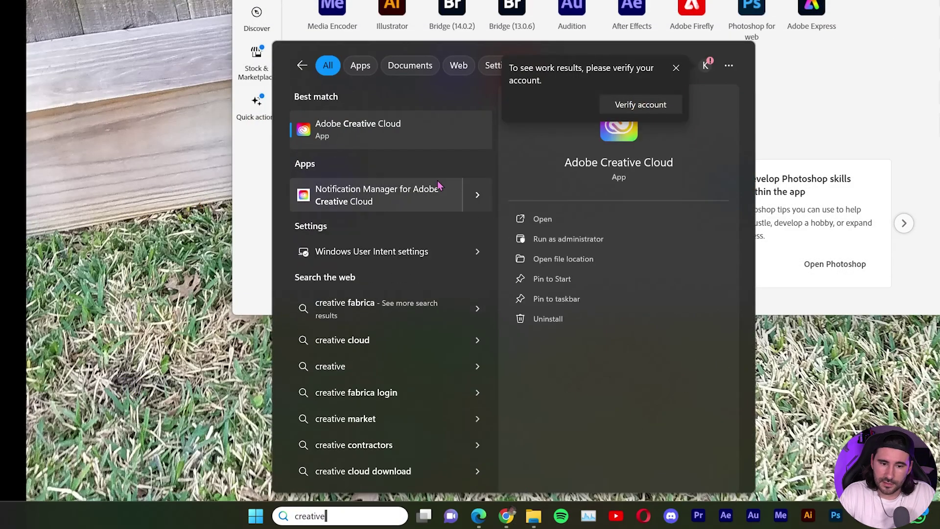
{"action": "key", "text": "Return"}
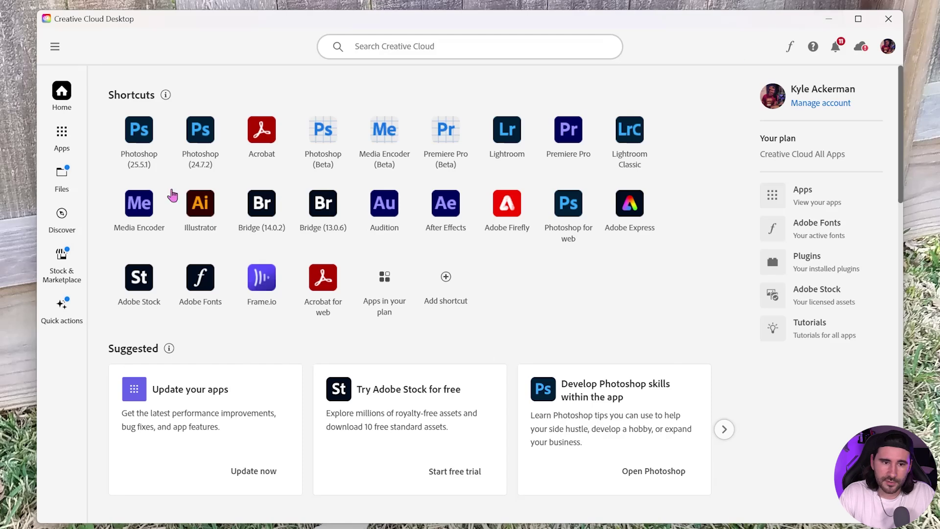
{"action": "left_click", "coordinate": [63, 149]}
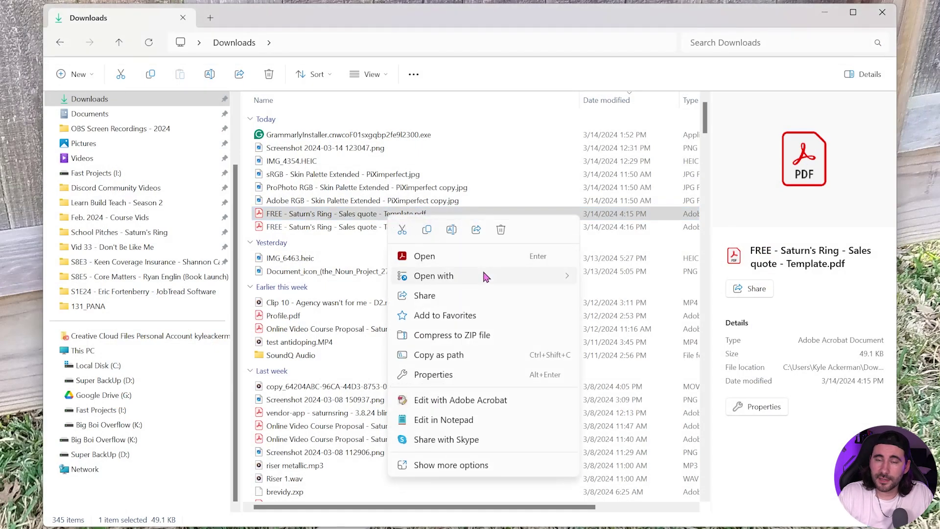
Step: Open the sales quote template PDF in Adobe Acrobat and scroll through to the Agreed and Accepted section
{"action": "mouse_move", "coordinate": [483, 274]}
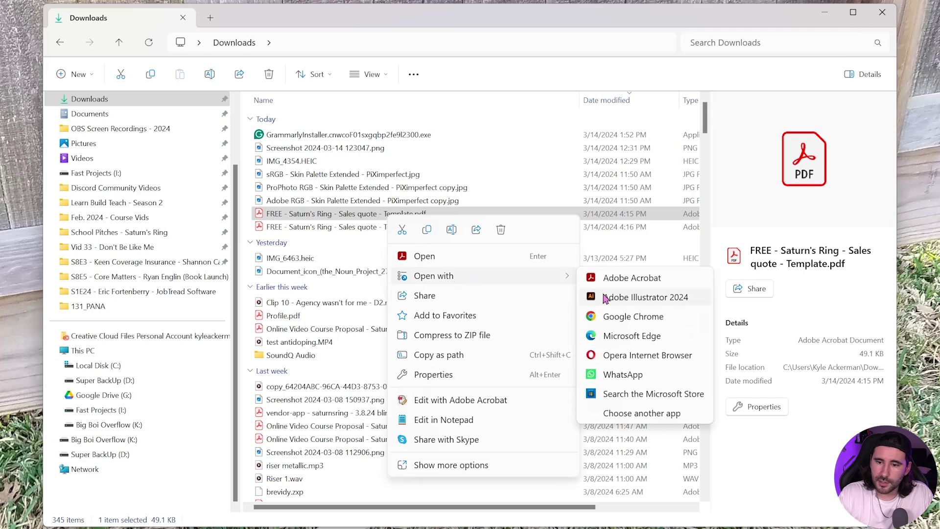
{"action": "left_click", "coordinate": [636, 278]}
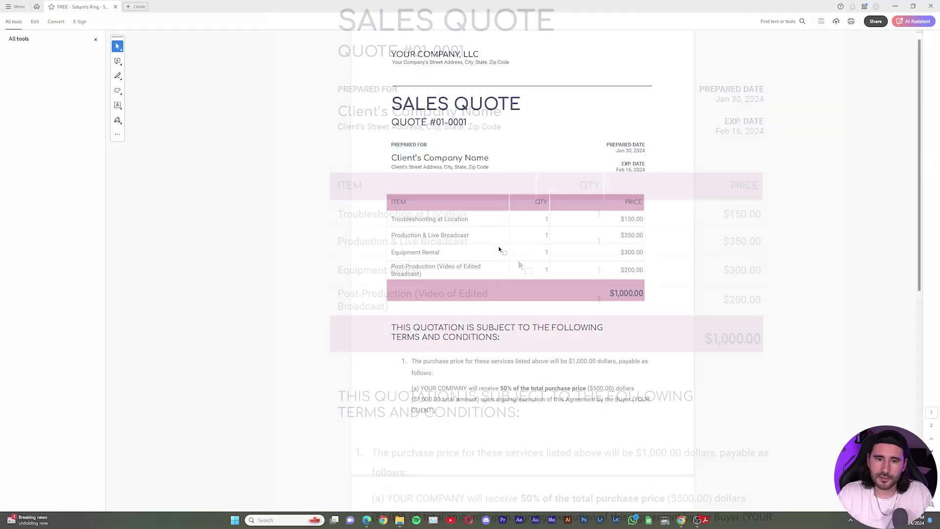
{"action": "scroll", "coordinate": [499, 247], "scroll_direction": "down", "scroll_amount": 2}
{"action": "scroll", "coordinate": [507, 249], "scroll_direction": "down", "scroll_amount": 7}
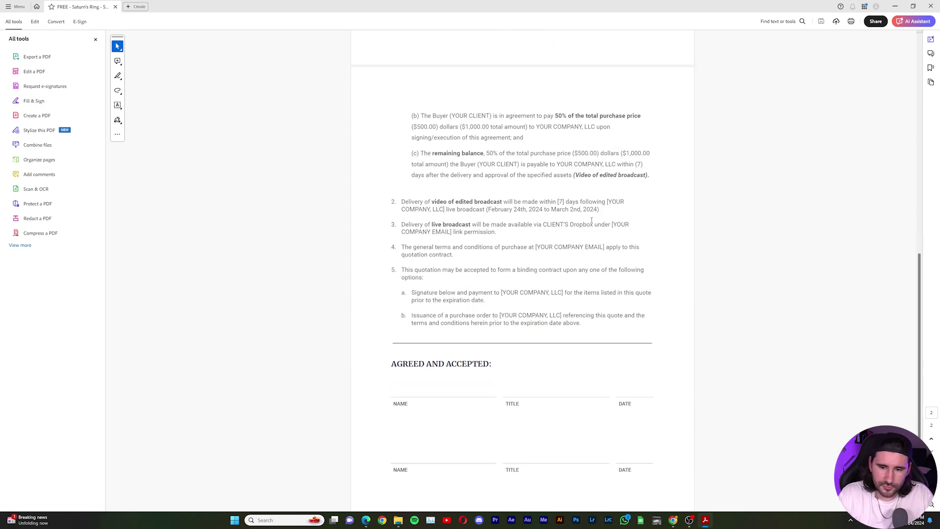
{"action": "scroll", "coordinate": [556, 273], "scroll_direction": "up", "scroll_amount": 4}
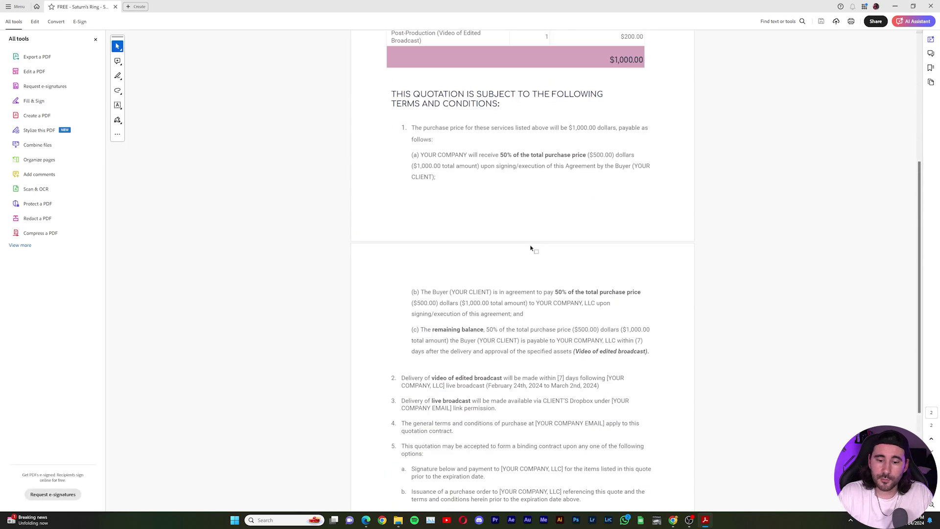
Step: Return to the Google Docs sales quote and download it as a PDF Document (.pdf)
{"action": "mouse_move", "coordinate": [674, 524]}
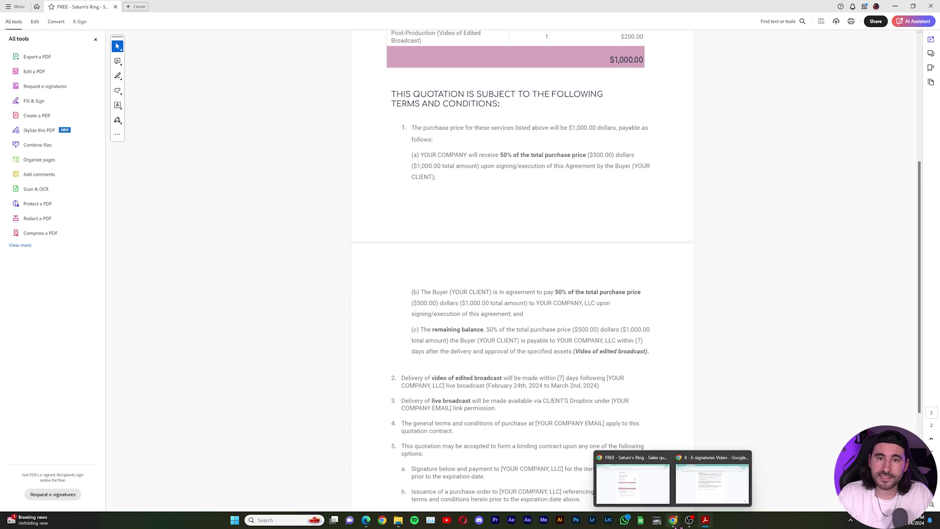
{"action": "left_click", "coordinate": [647, 483]}
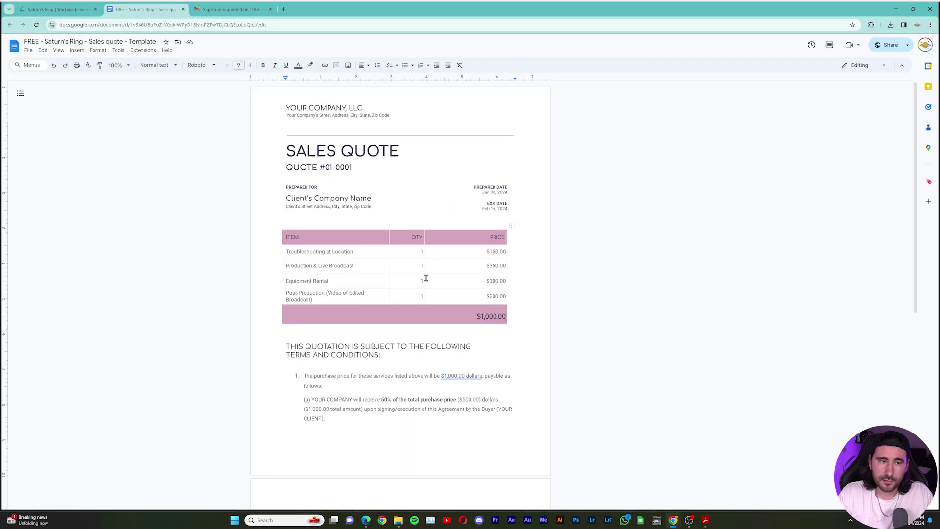
{"action": "scroll", "coordinate": [425, 277], "scroll_direction": "down", "scroll_amount": 5}
{"action": "key", "text": "ctrl+shift+Tab"}
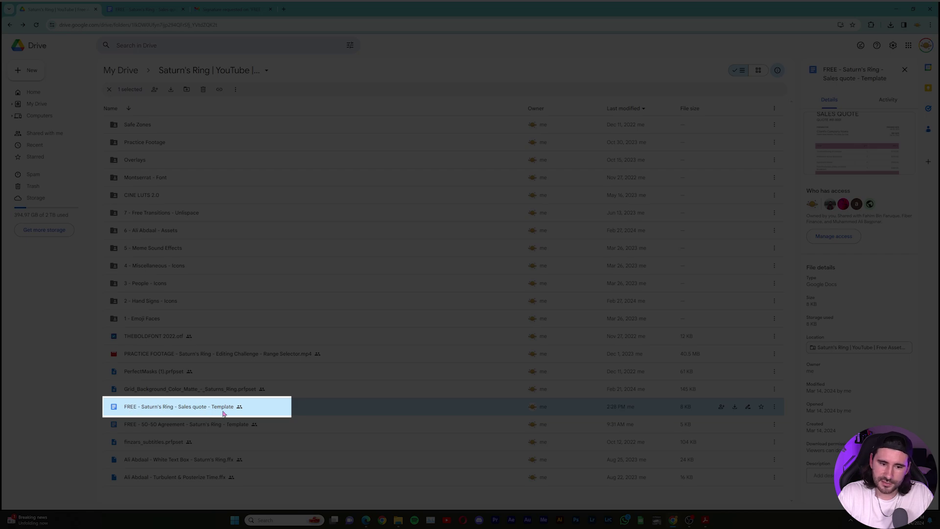
{"action": "left_click", "coordinate": [161, 11]}
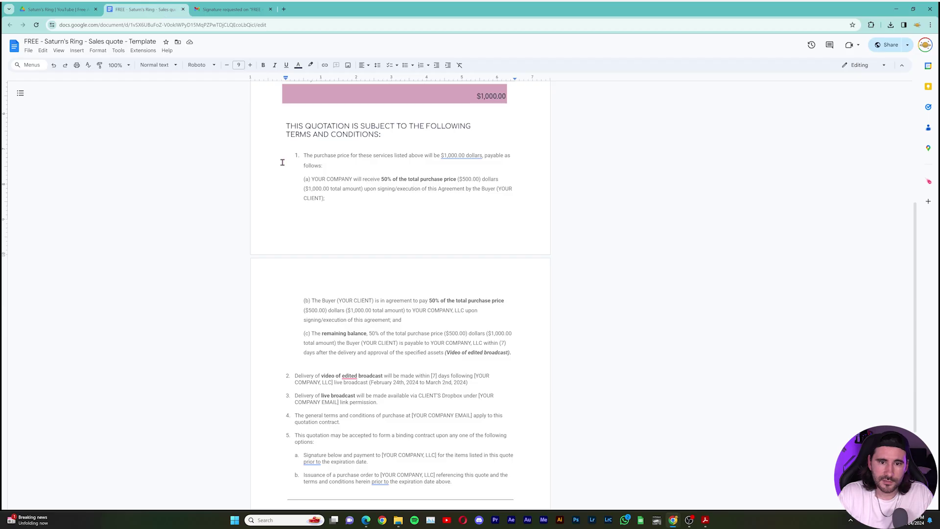
{"action": "left_click", "coordinate": [29, 51]}
{"action": "mouse_move", "coordinate": [86, 129]}
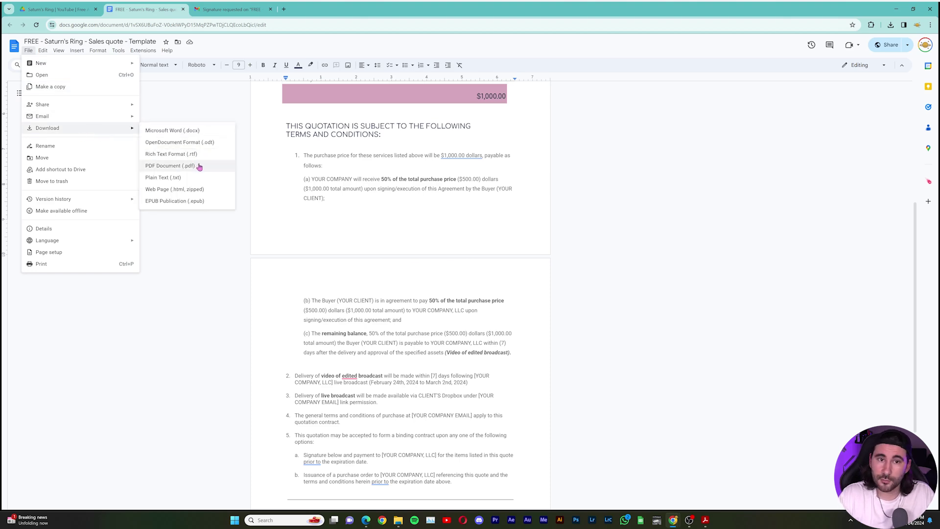
{"action": "left_click", "coordinate": [169, 166]}
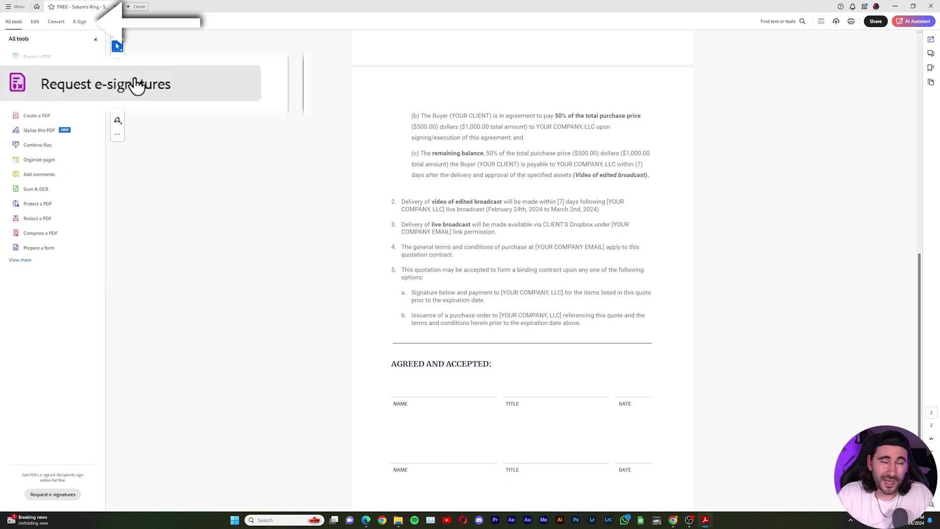
Step: In E-Sign, create a typed signature of the signer's name in a cursive style and apply it
{"action": "left_click", "coordinate": [78, 22]}
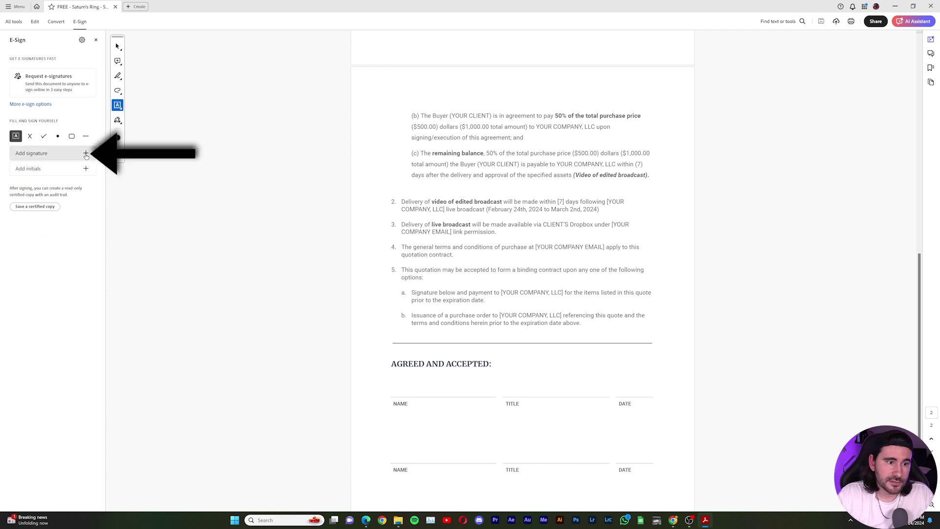
{"action": "left_click", "coordinate": [86, 153]}
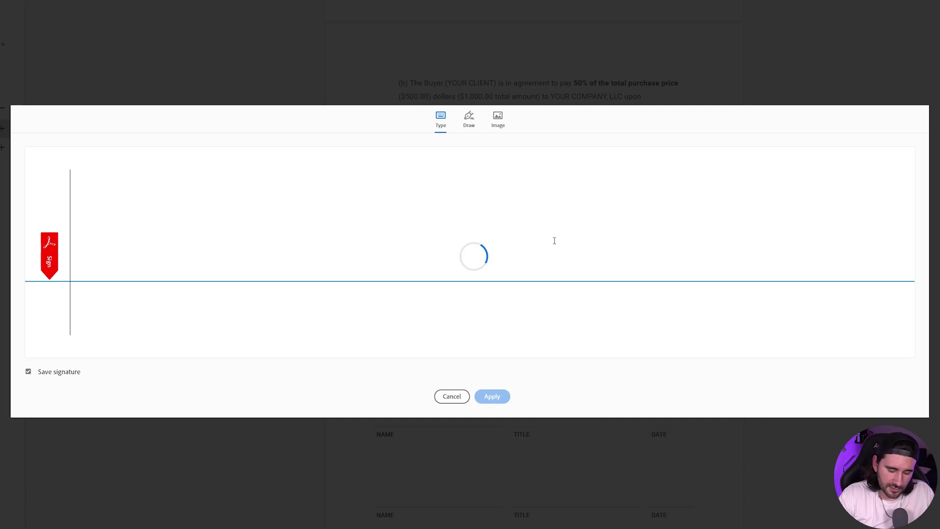
{"action": "left_click", "coordinate": [882, 297]}
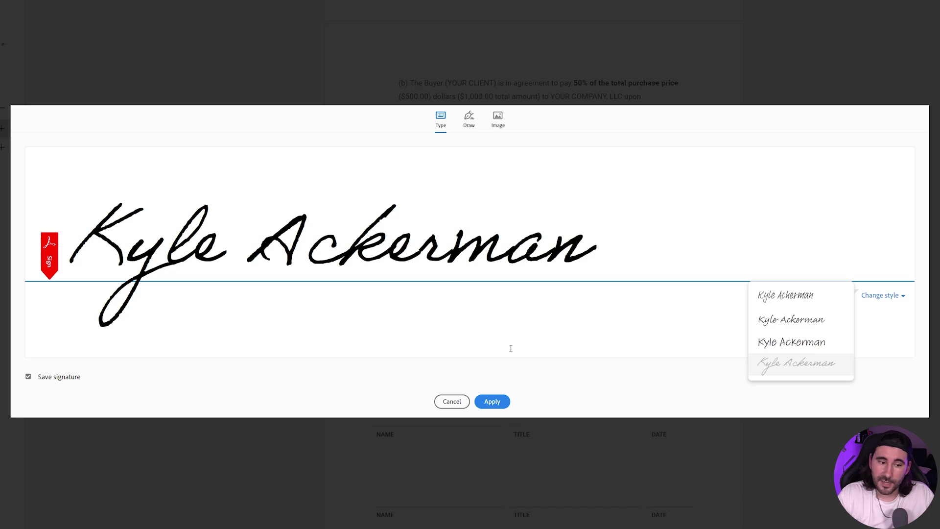
{"action": "left_click", "coordinate": [491, 401]}
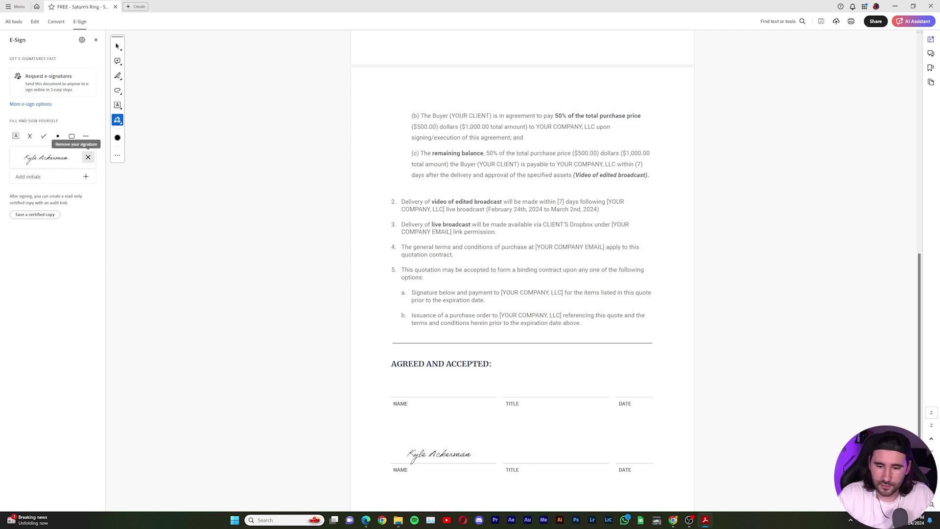
Step: Drop the signature on the second NAME line, save typed initials, place them, then delete them
{"action": "left_click", "coordinate": [439, 454]}
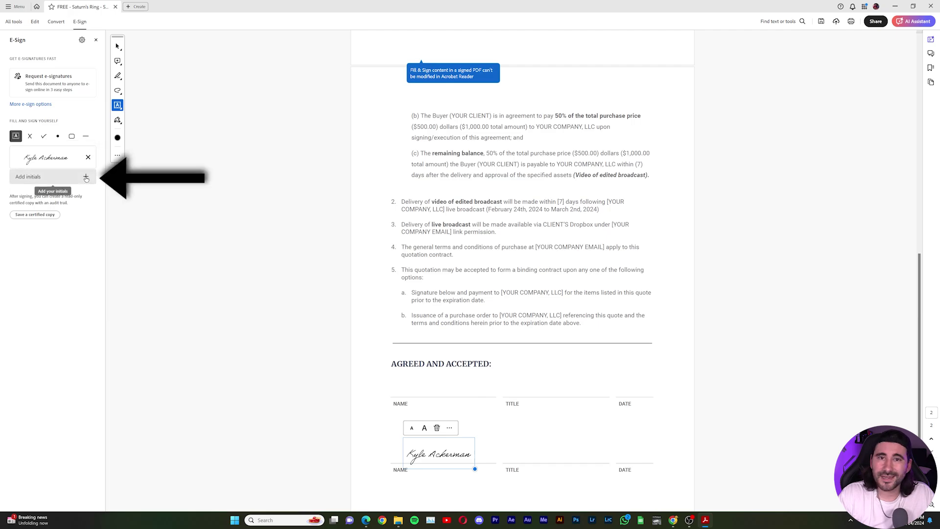
{"action": "left_click", "coordinate": [86, 178]}
{"action": "type", "text": "KA"}
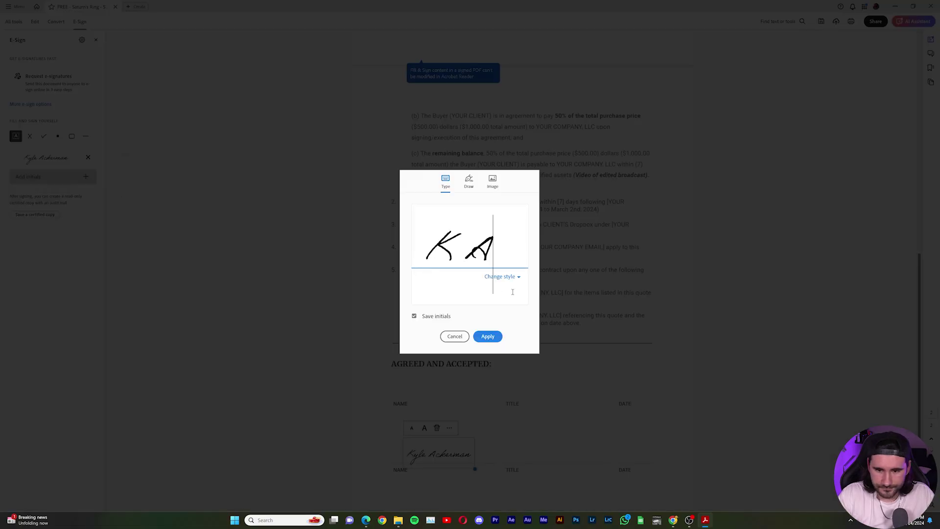
{"action": "left_click", "coordinate": [489, 337]}
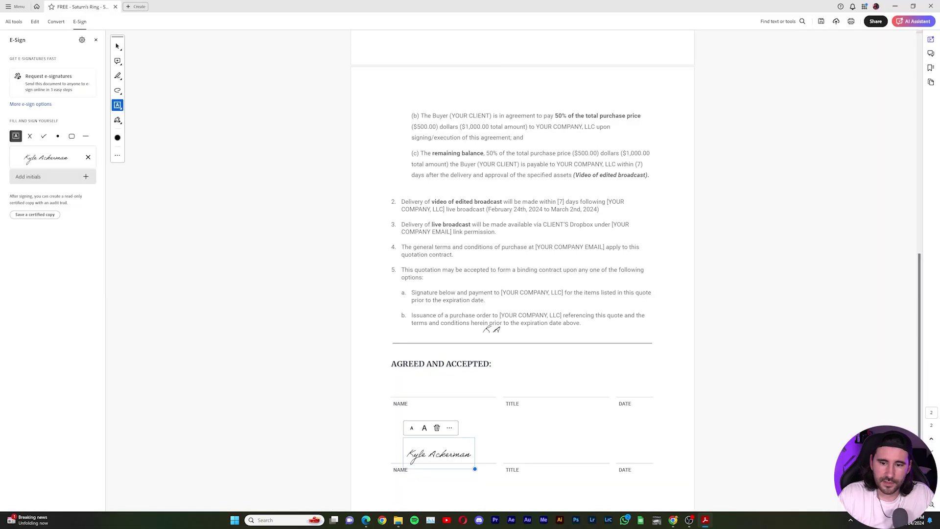
{"action": "left_click", "coordinate": [512, 371]}
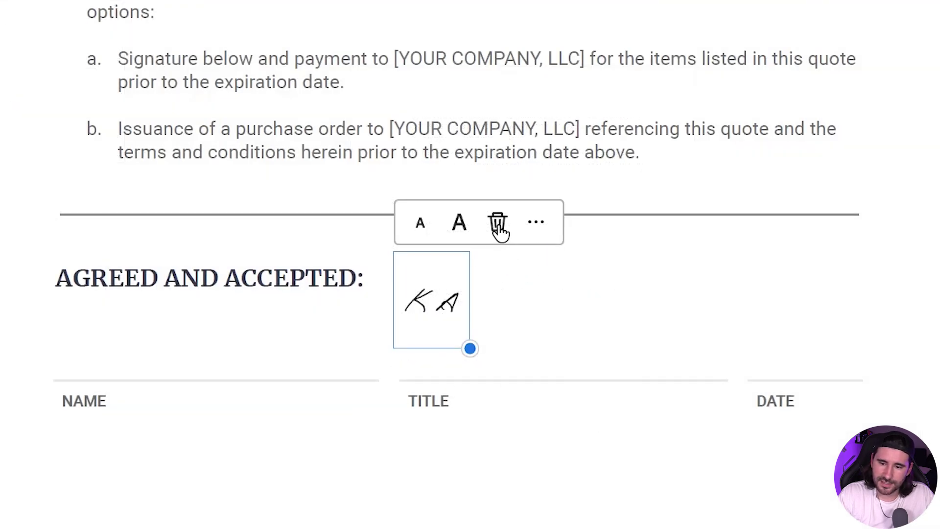
{"action": "left_click", "coordinate": [499, 228]}
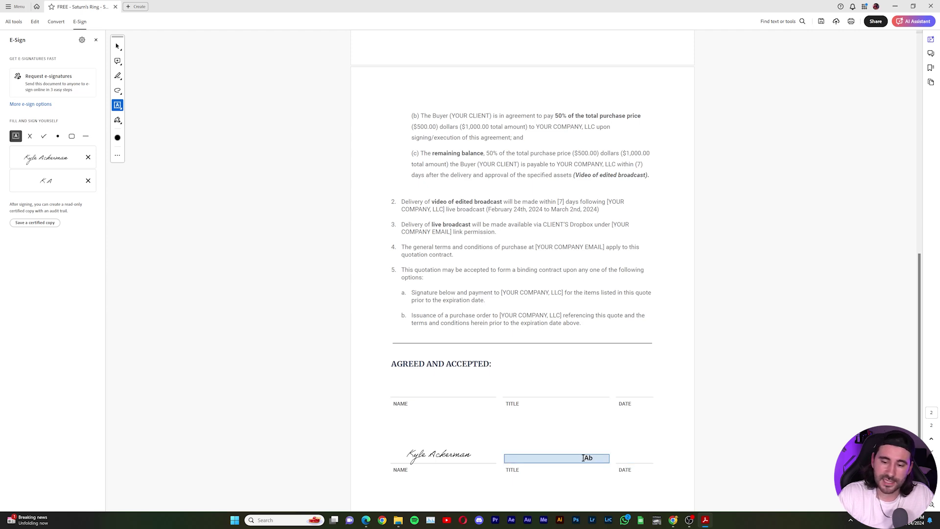
Step: Add the text 'Co-Owner of Saturn's Ring' on the second TITLE line with Edit PDF tools
{"action": "left_click", "coordinate": [13, 22]}
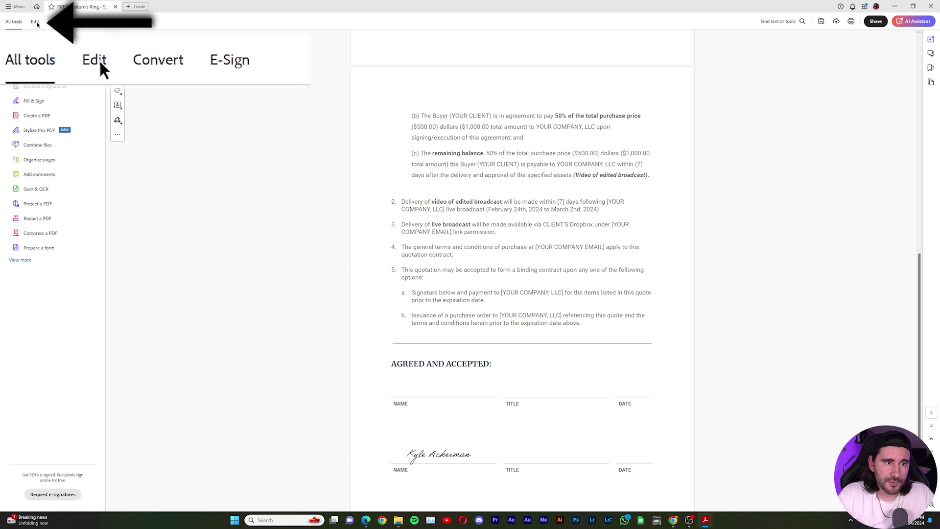
{"action": "left_click", "coordinate": [35, 22]}
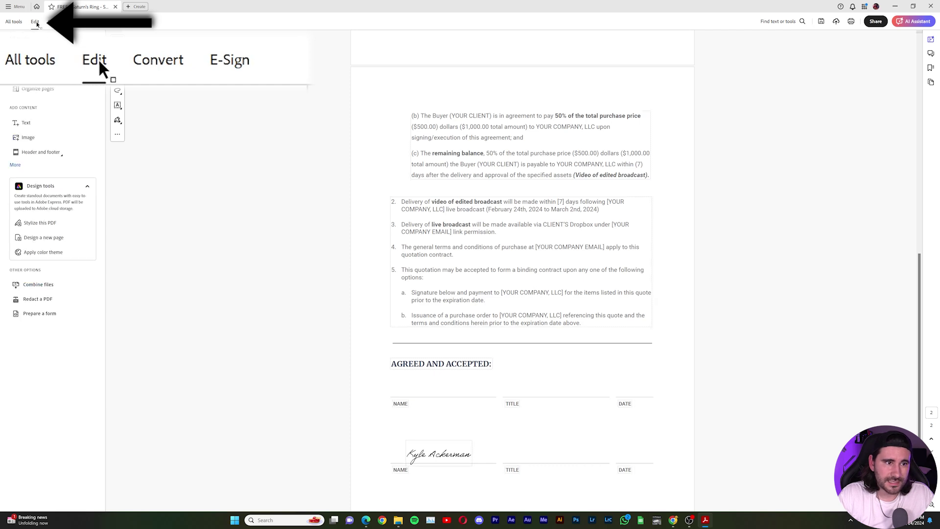
{"action": "left_click", "coordinate": [29, 123]}
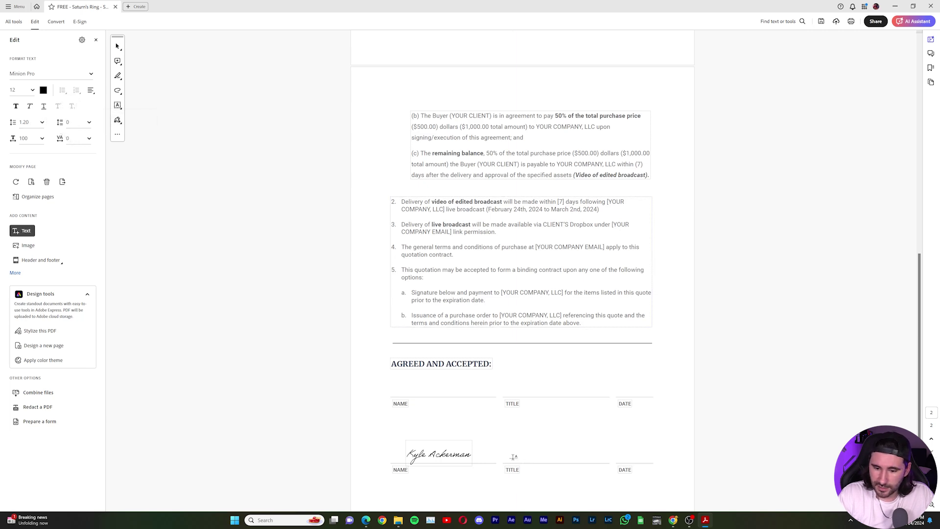
{"action": "left_click", "coordinate": [513, 457]}
{"action": "type", "text": "Co"}
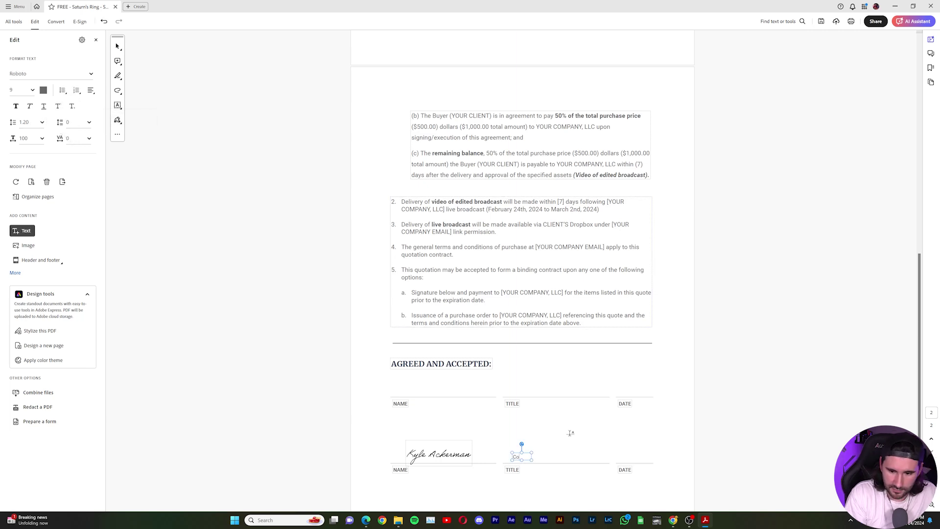
{"action": "type", "text": "-Owner of Saturn's Ring"}
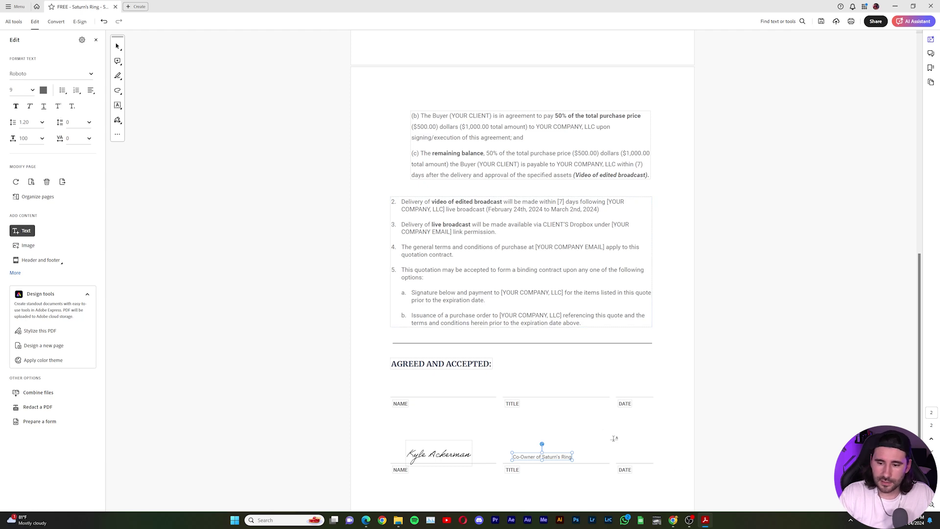
{"action": "key", "text": "Escape"}
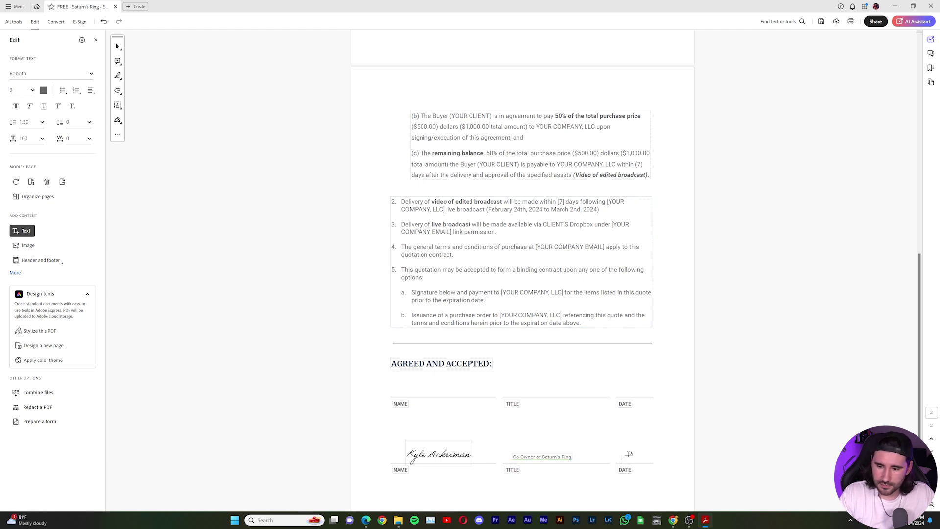
Step: Add the date 3.14.24 on the second DATE line and align the title text onto its line
{"action": "left_click", "coordinate": [631, 447]}
{"action": "type", "text": "3.14.24"}
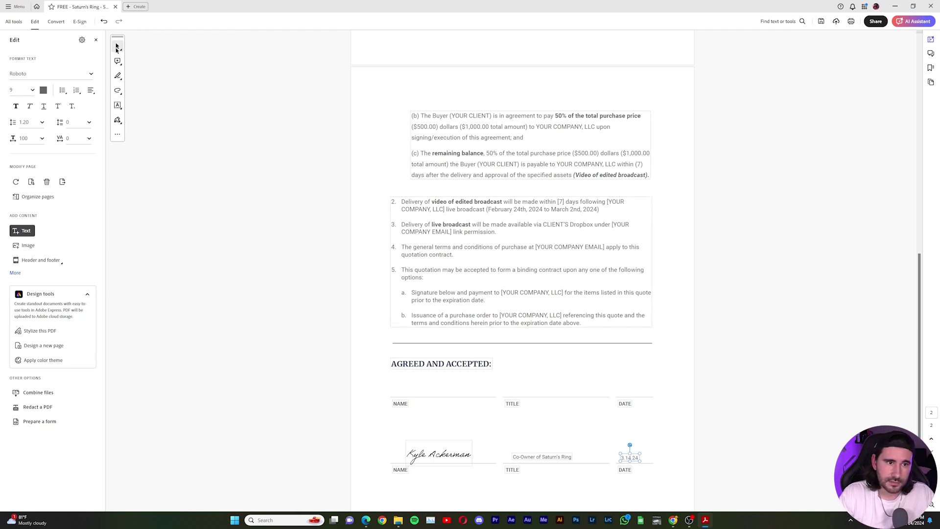
{"action": "left_click", "coordinate": [116, 46]}
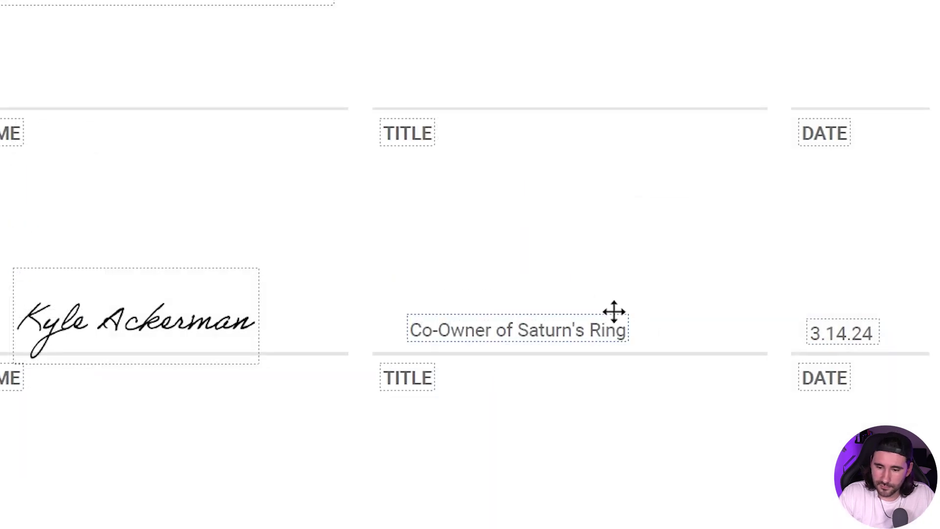
{"action": "mouse_move", "coordinate": [602, 311]}
{"action": "left_mouse_down"}
{"action": "mouse_move", "coordinate": [625, 311]}
{"action": "mouse_move", "coordinate": [585, 308]}
{"action": "mouse_move", "coordinate": [634, 315]}
{"action": "left_mouse_up"}
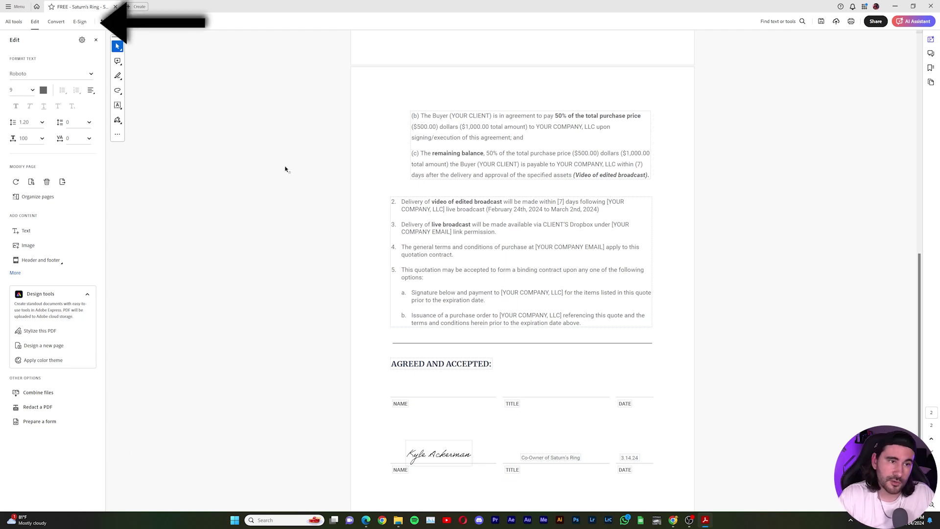
Step: Start an e-signature request for the quote, adding then removing two extra recipient rows
{"action": "left_click", "coordinate": [79, 21]}
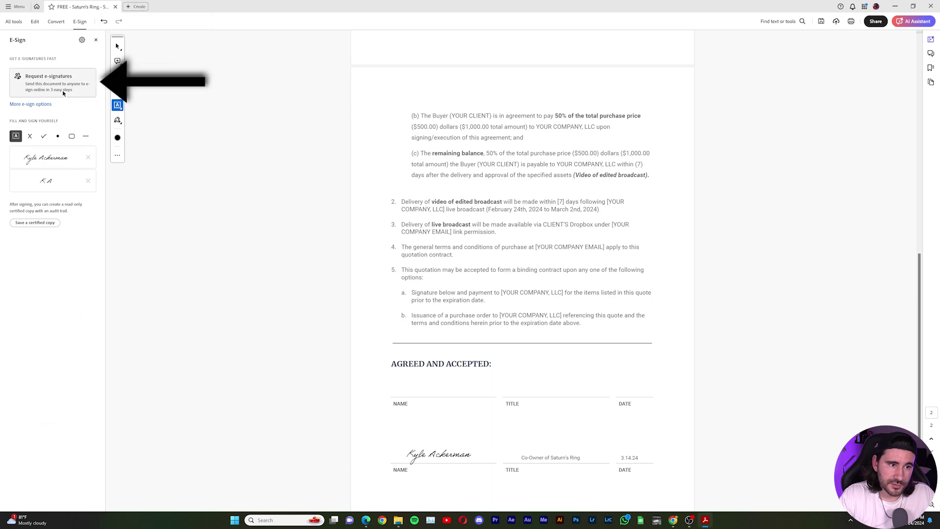
{"action": "left_click", "coordinate": [57, 89]}
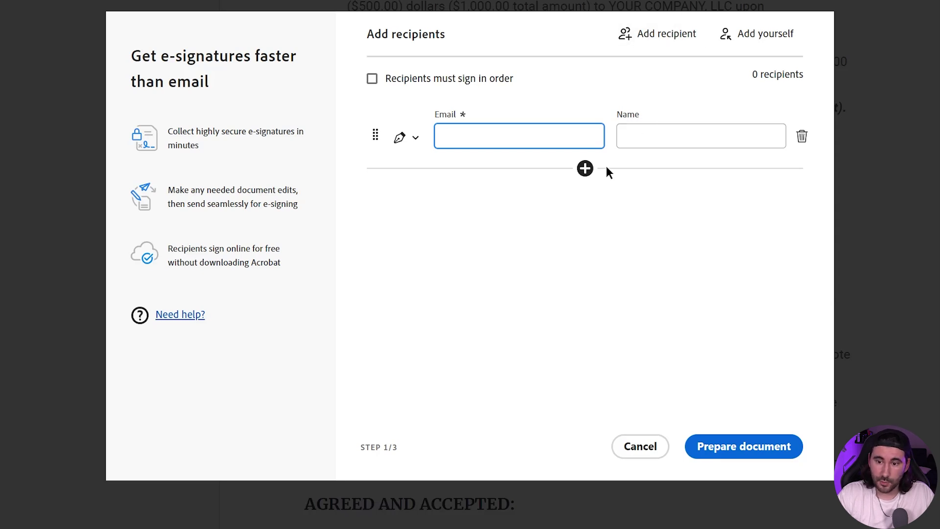
{"action": "left_click", "coordinate": [585, 169]}
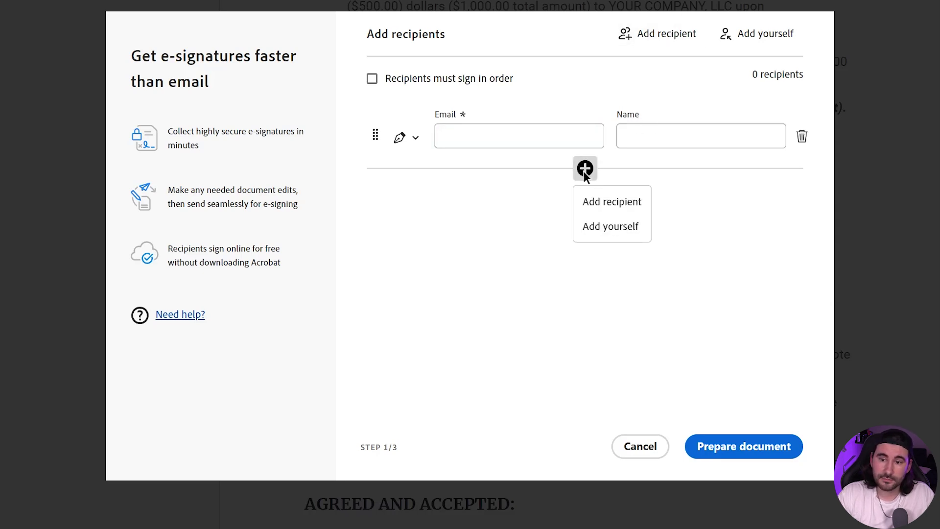
{"action": "left_click", "coordinate": [624, 204]}
{"action": "left_click", "coordinate": [586, 224]}
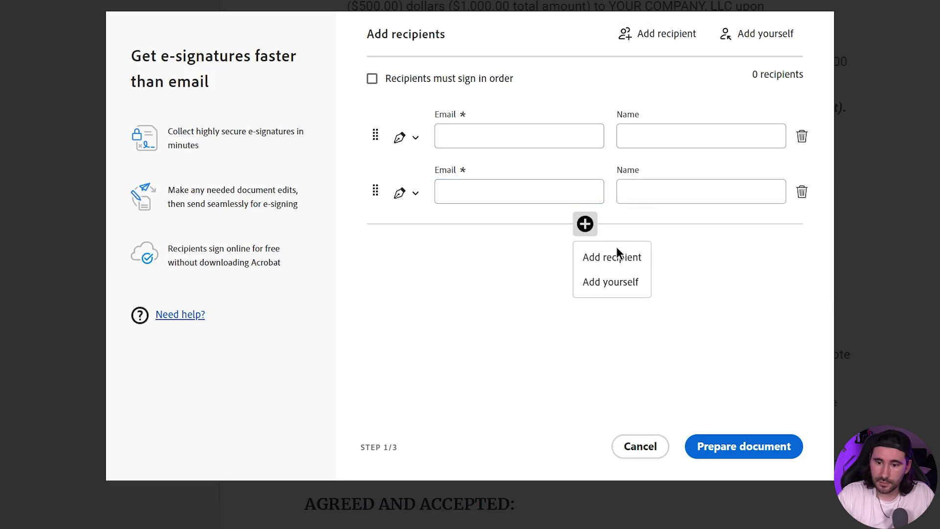
{"action": "left_click", "coordinate": [617, 256]}
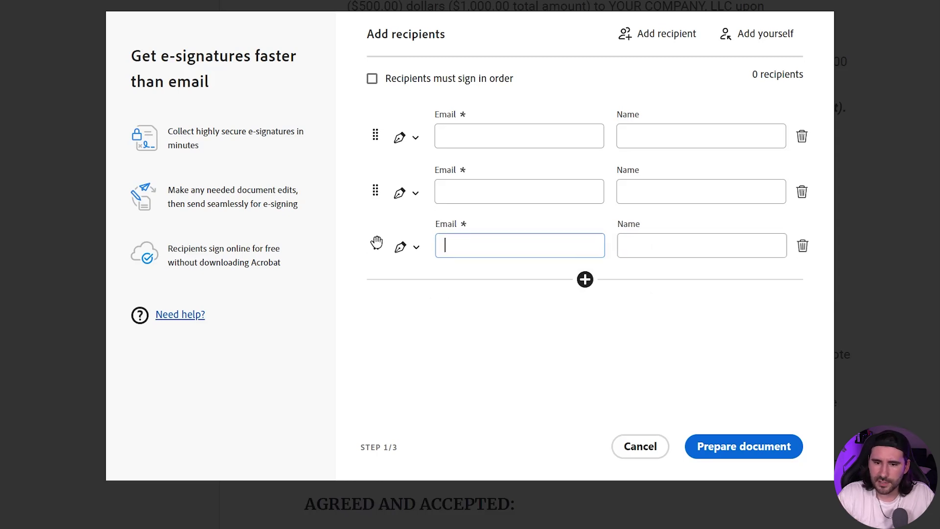
{"action": "mouse_move", "coordinate": [373, 250]}
{"action": "left_mouse_down"}
{"action": "mouse_move", "coordinate": [369, 124]}
{"action": "mouse_move", "coordinate": [375, 239]}
{"action": "mouse_move", "coordinate": [382, 123]}
{"action": "mouse_move", "coordinate": [383, 245]}
{"action": "left_mouse_up"}
{"action": "left_click", "coordinate": [801, 243]}
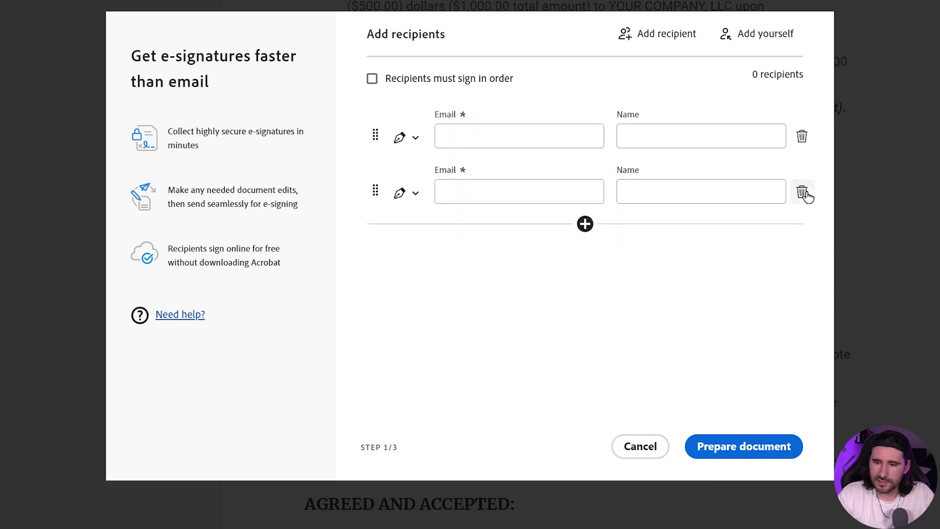
{"action": "left_click", "coordinate": [802, 198]}
Step: Pick the client's e-mail from the suggestions and enter the client's full name
{"action": "left_click", "coordinate": [536, 138]}
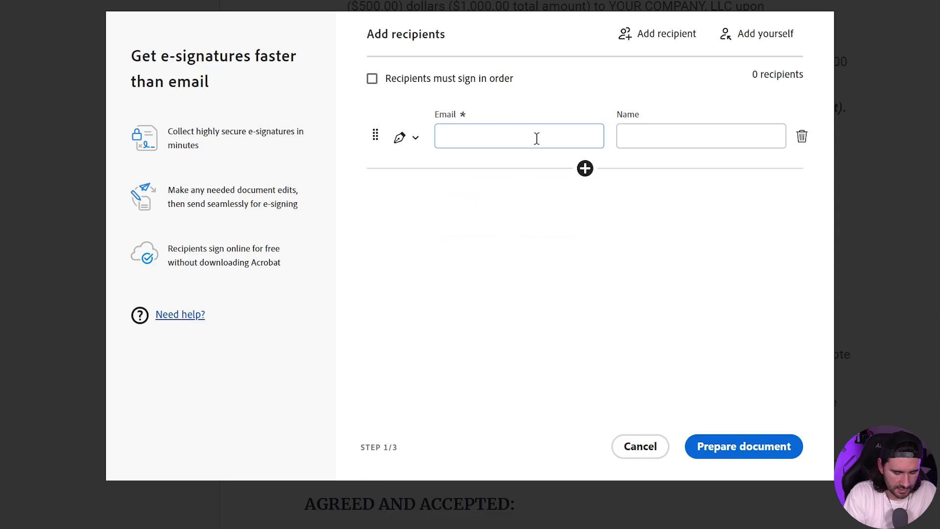
{"action": "type", "text": "saturn"}
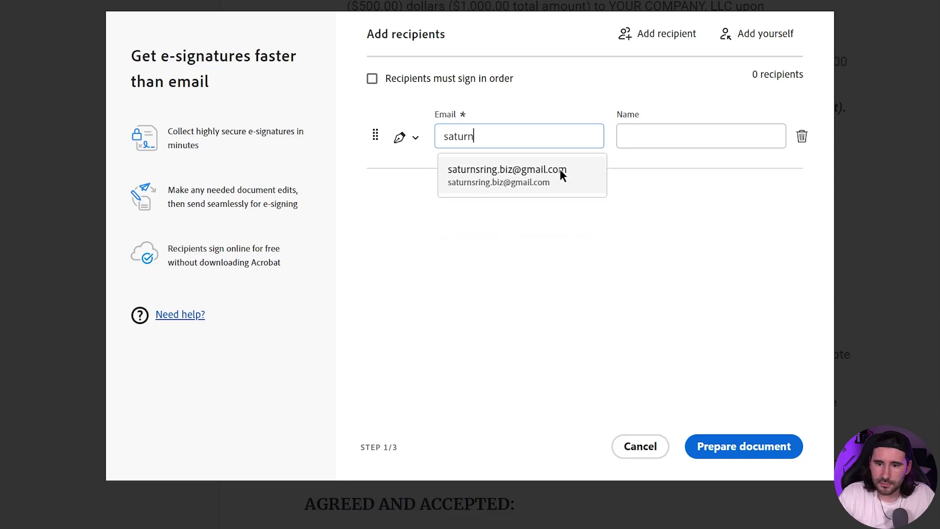
{"action": "left_click", "coordinate": [562, 172]}
{"action": "left_click", "coordinate": [668, 146]}
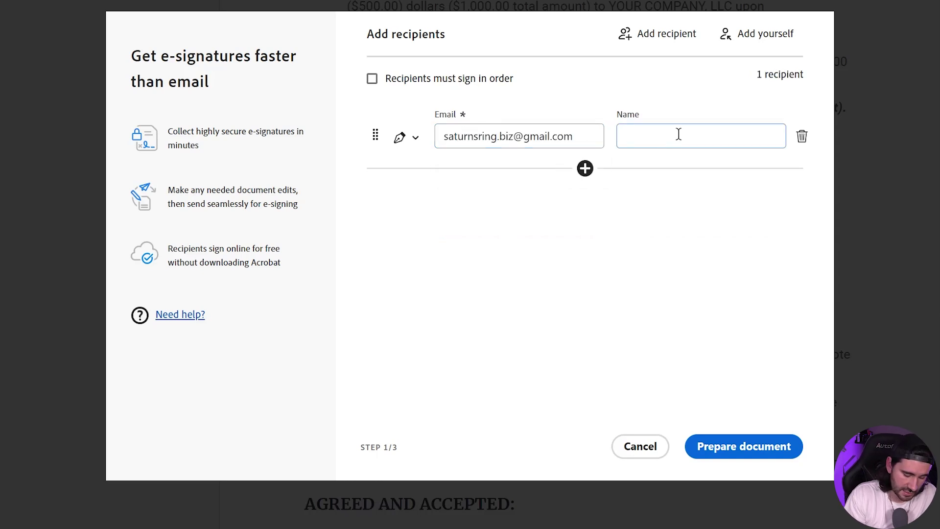
{"action": "type", "text": "LeBron Ja"}
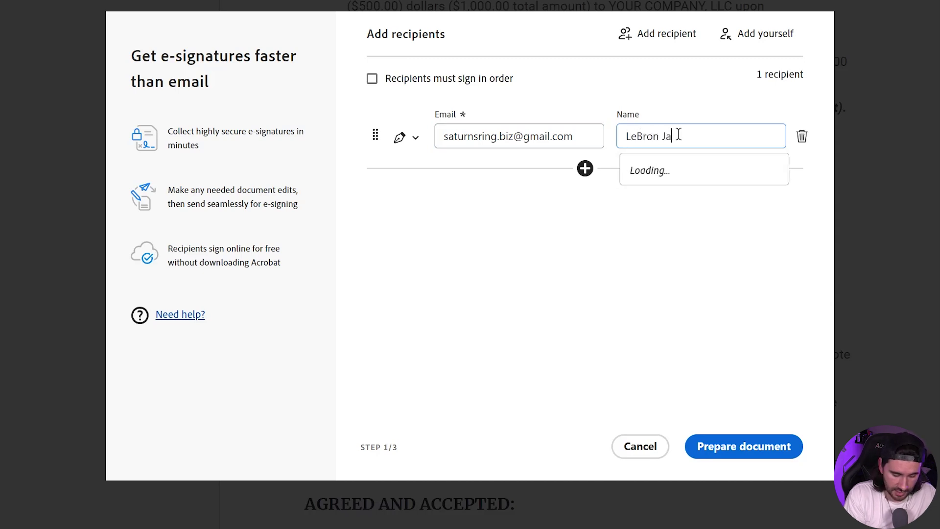
{"action": "type", "text": "mes"}
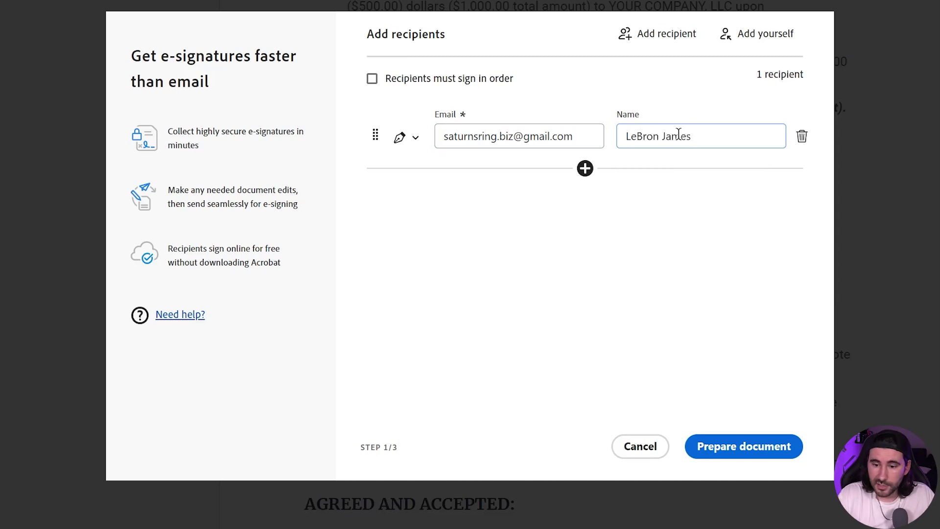
Step: Continue to Prepare document and turn the field in the client's NAME box into a signature field
{"action": "left_click", "coordinate": [755, 451]}
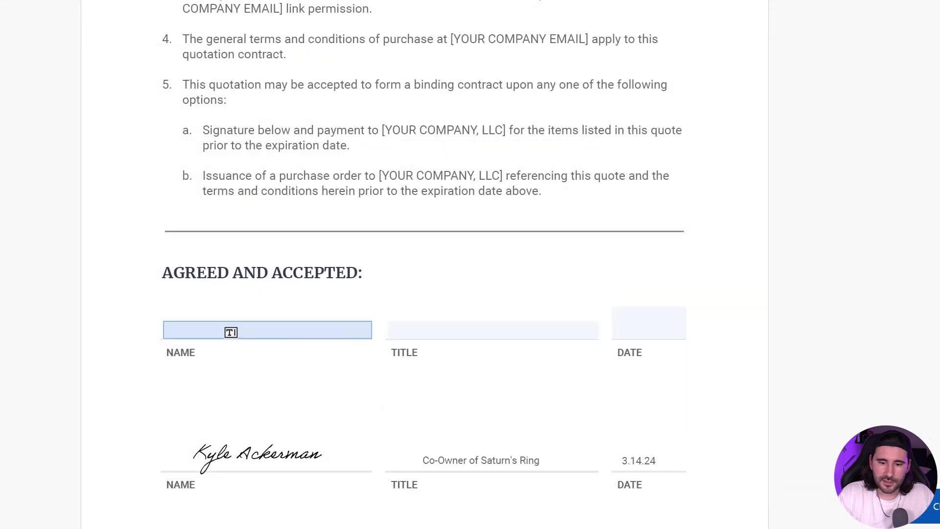
{"action": "left_click", "coordinate": [230, 332]}
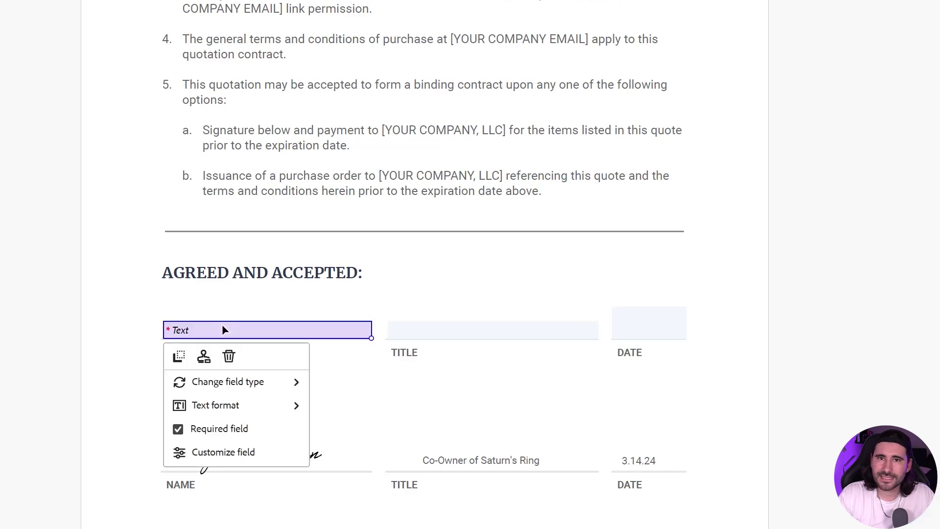
{"action": "mouse_move", "coordinate": [247, 390]}
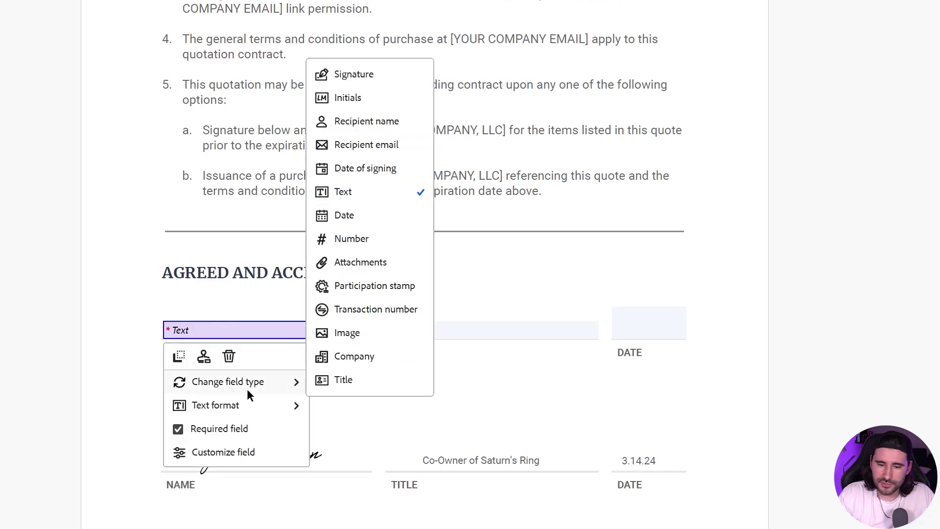
{"action": "left_click", "coordinate": [384, 77]}
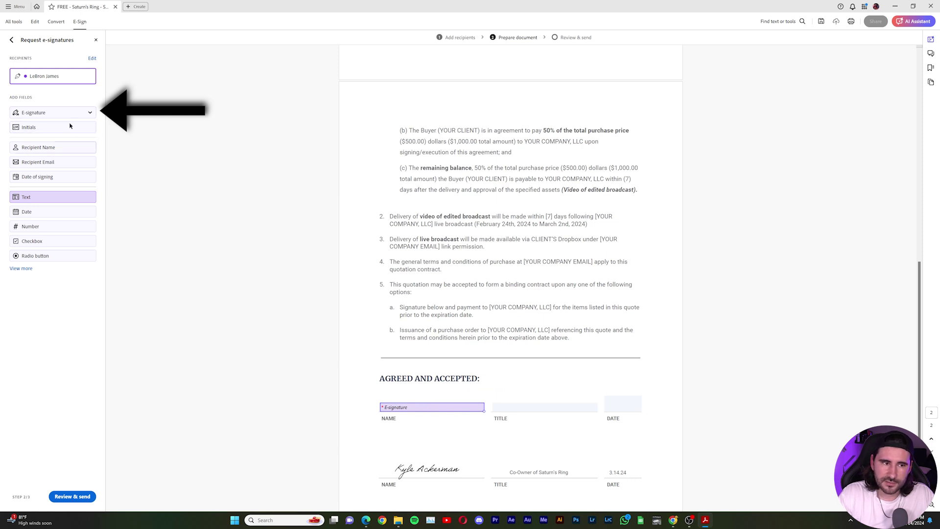
{"action": "left_click", "coordinate": [89, 113]}
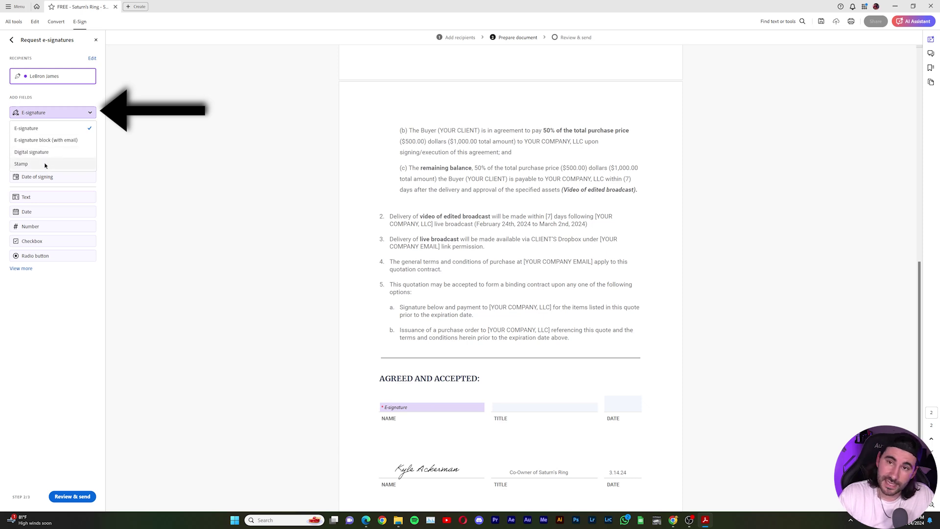
{"action": "left_click", "coordinate": [58, 129]}
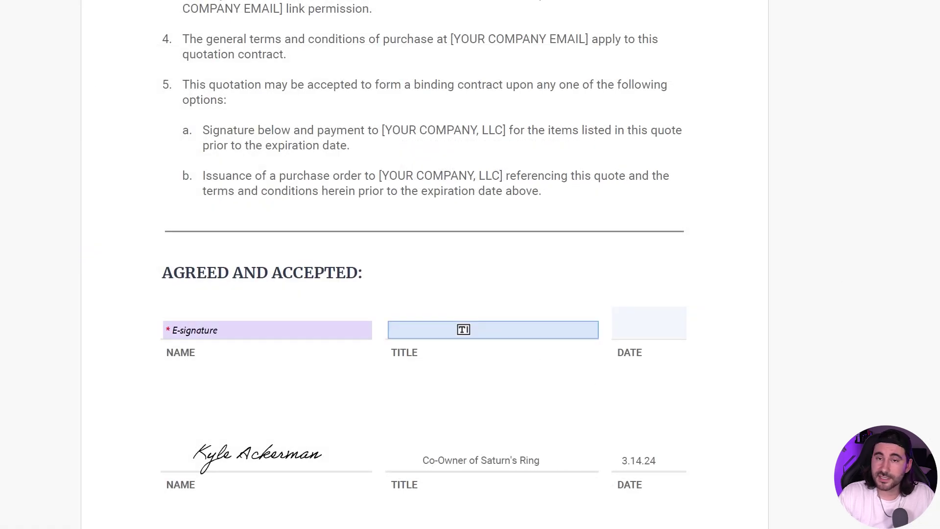
Step: Place a plain text field in the client's TITLE box
{"action": "left_click", "coordinate": [464, 329]}
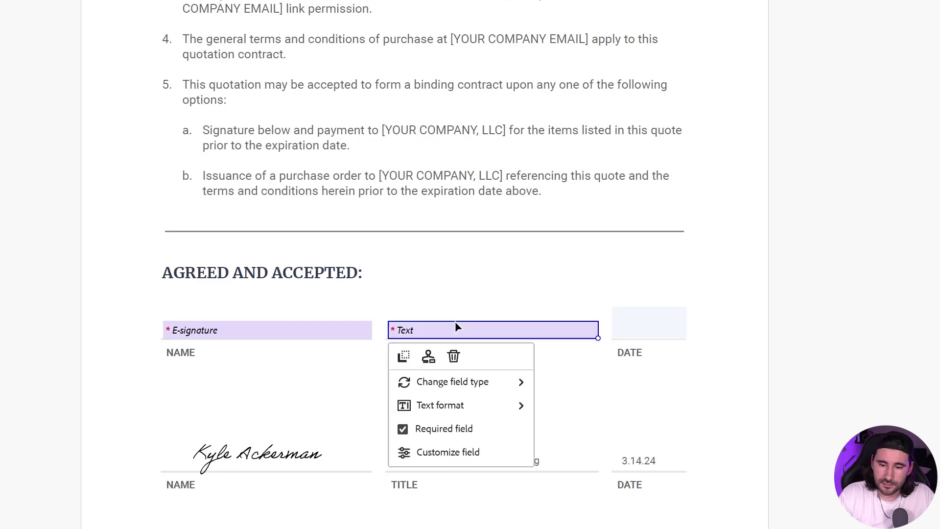
{"action": "mouse_move", "coordinate": [499, 372]}
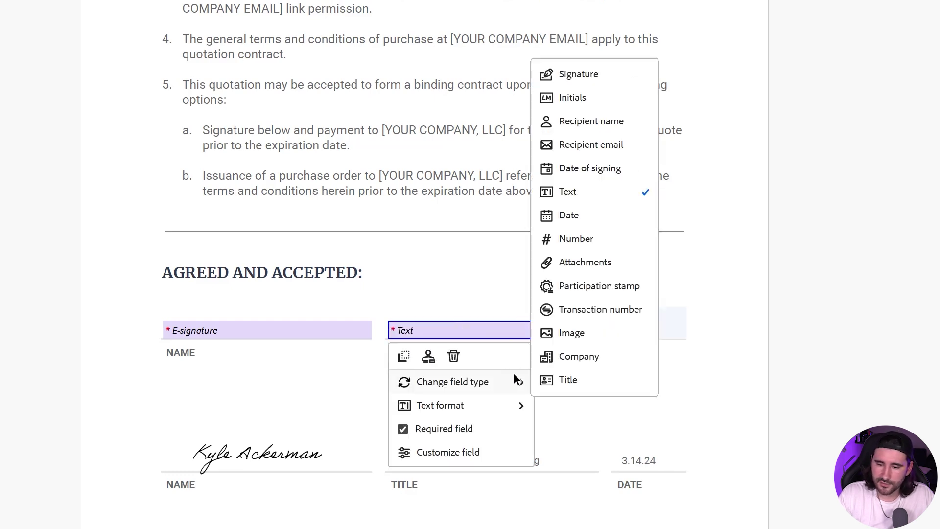
{"action": "left_click", "coordinate": [606, 192]}
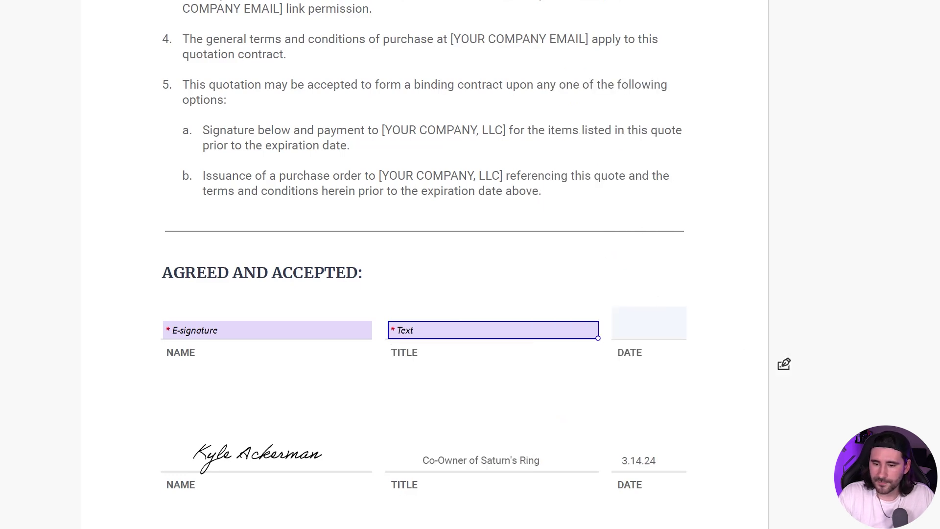
Step: Place a date field in the client's DATE box, keeping its type as Date
{"action": "left_click", "coordinate": [655, 322]}
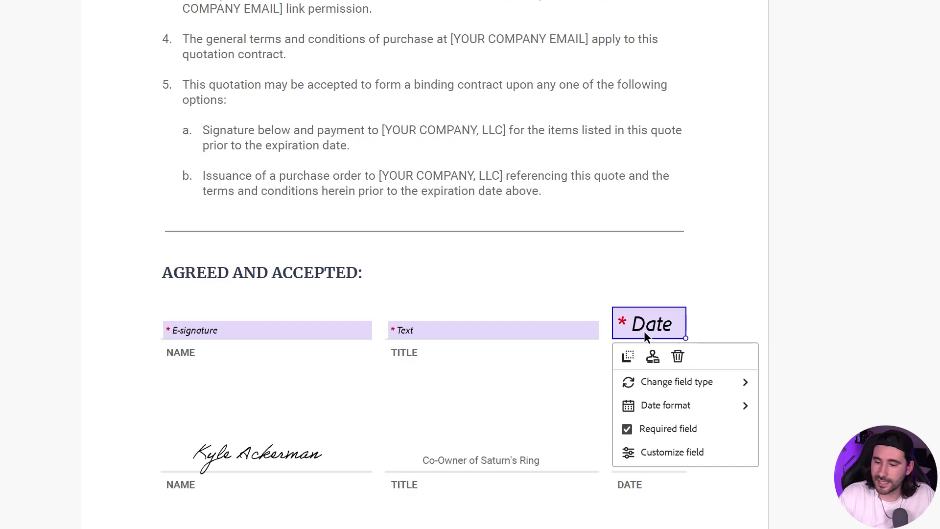
{"action": "mouse_move", "coordinate": [690, 385]}
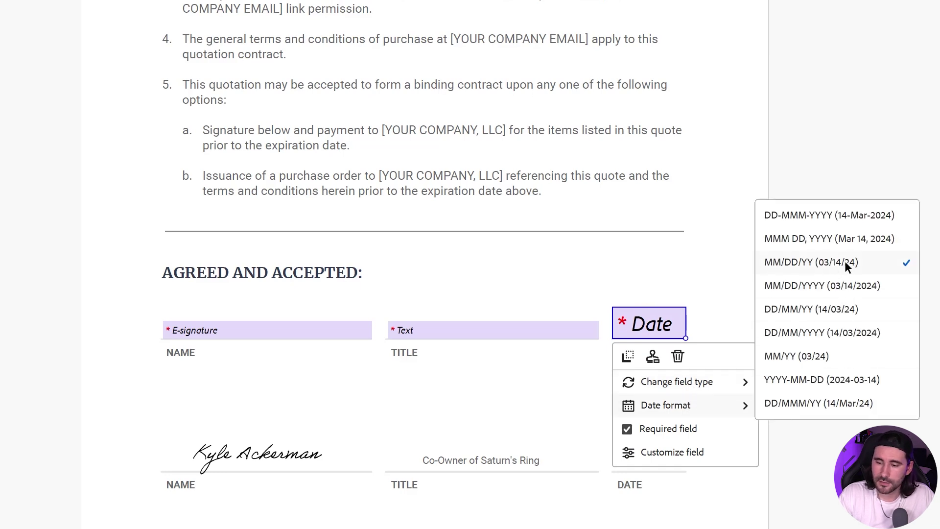
{"action": "mouse_move", "coordinate": [720, 388]}
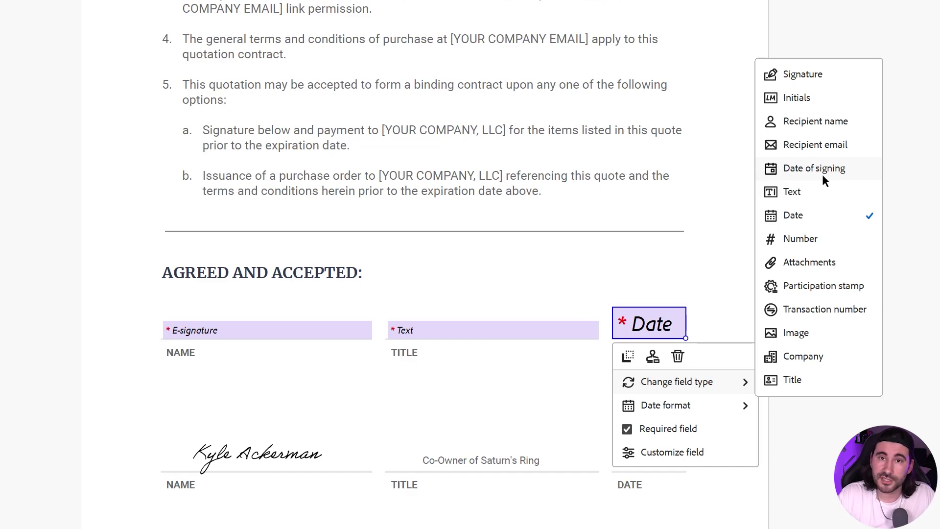
{"action": "left_click", "coordinate": [819, 221]}
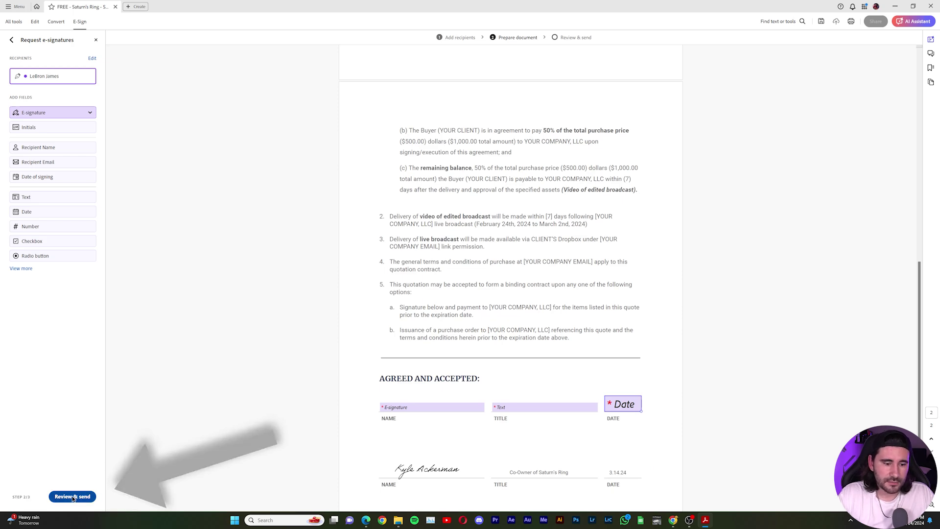
Step: Go to the review step and delete stray characters from the agreement name
{"action": "left_click", "coordinate": [73, 496]}
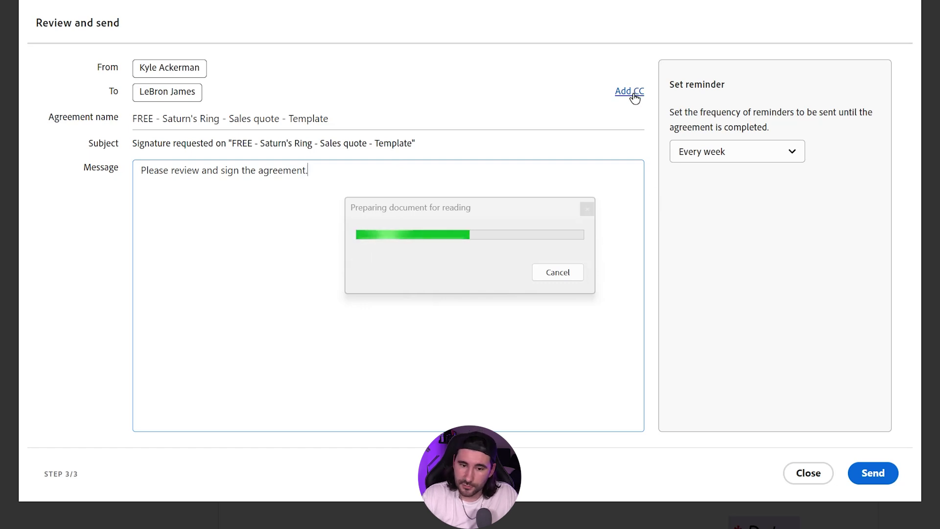
{"action": "left_click", "coordinate": [372, 118]}
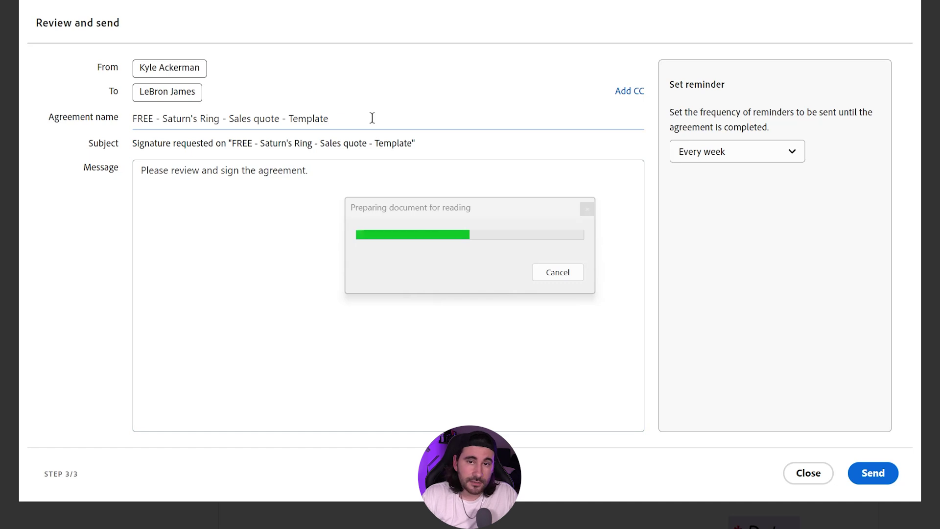
{"action": "type", "text": "dfghfgh"}
{"action": "key", "text": "BackSpace"}
{"action": "key", "text": "BackSpace"}
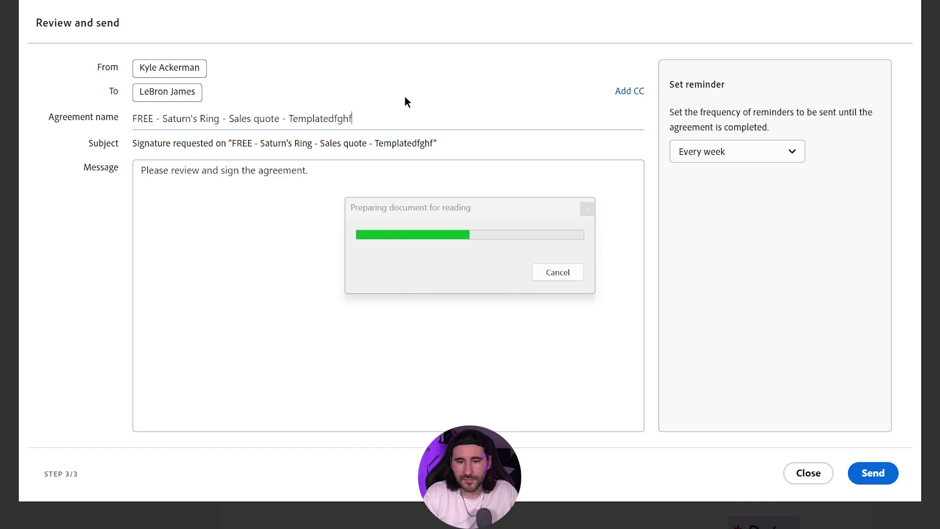
{"action": "key", "text": "BackSpace"}
{"action": "key", "text": "BackSpace"}
{"action": "key", "text": "BackSpace"}
{"action": "key", "text": "BackSpace"}
Step: Remove stray letters from the signer message and set reminders to Every two days
{"action": "left_click", "coordinate": [349, 171]}
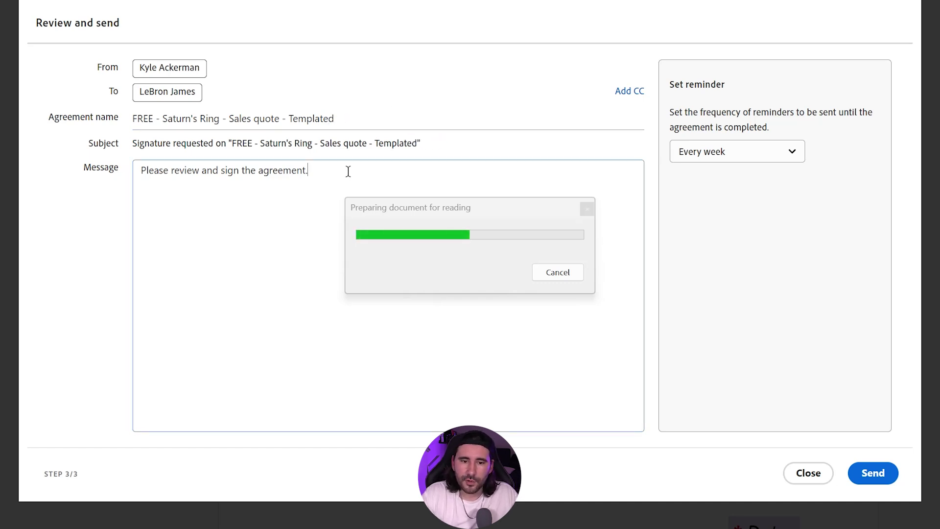
{"action": "type", "text": "fgplfgpfg"}
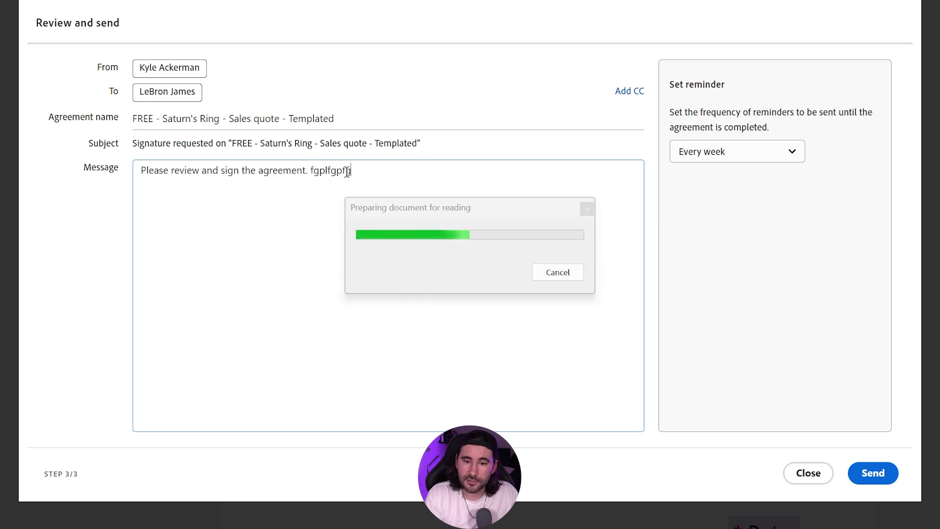
{"action": "key", "text": "BackSpace"}
{"action": "key", "text": "BackSpace"}
{"action": "key", "text": "BackSpace"}
{"action": "key", "text": "BackSpace"}
{"action": "key", "text": "BackSpace"}
{"action": "key", "text": "BackSpace"}
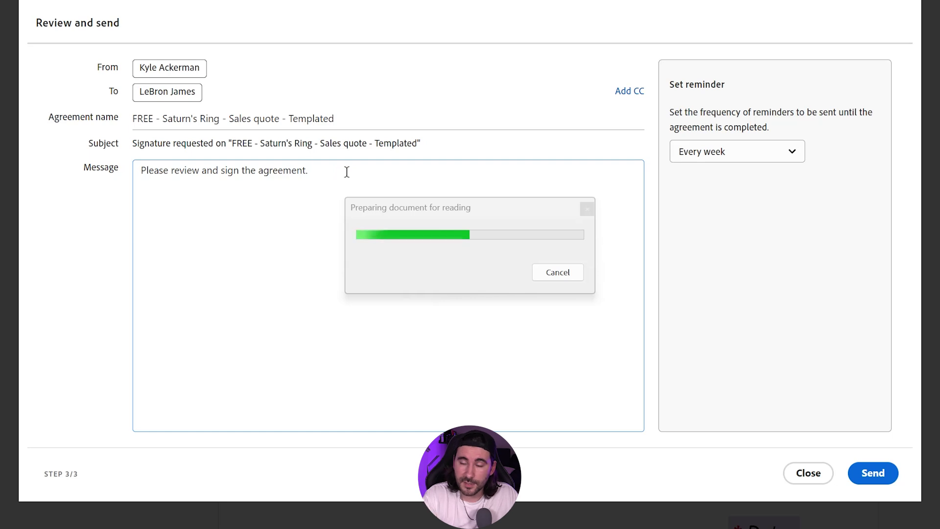
{"action": "left_click", "coordinate": [745, 155]}
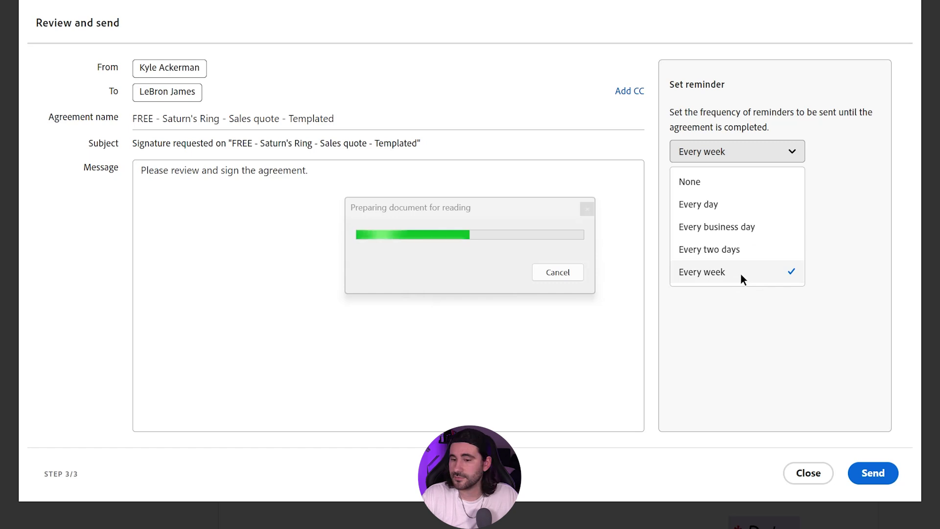
{"action": "left_click", "coordinate": [738, 248]}
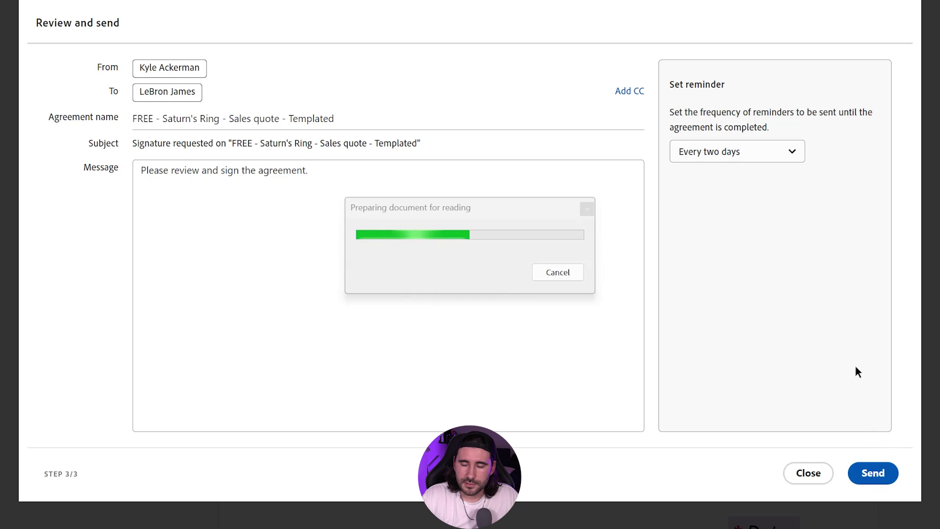
Step: Send the quote and cancel the stuck preparation dialog to return to All agreements
{"action": "left_click", "coordinate": [879, 477]}
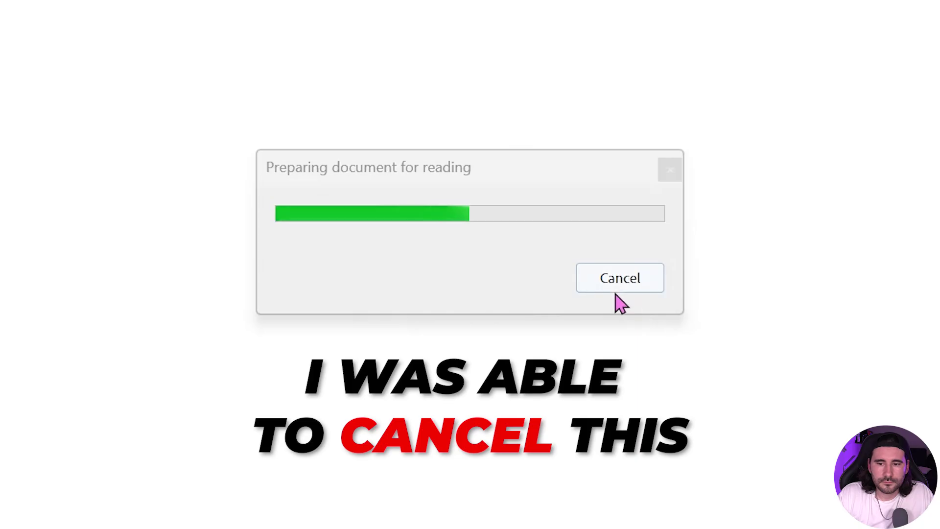
{"action": "left_click", "coordinate": [621, 286]}
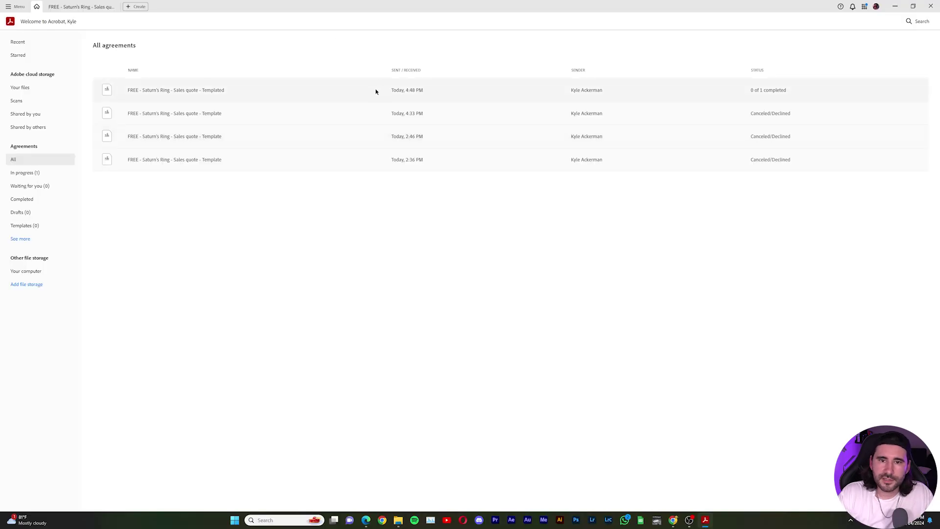
Step: Check the sent quote's Reminders and Activity, then follow the email's Review and sign link
{"action": "left_click", "coordinate": [376, 91]}
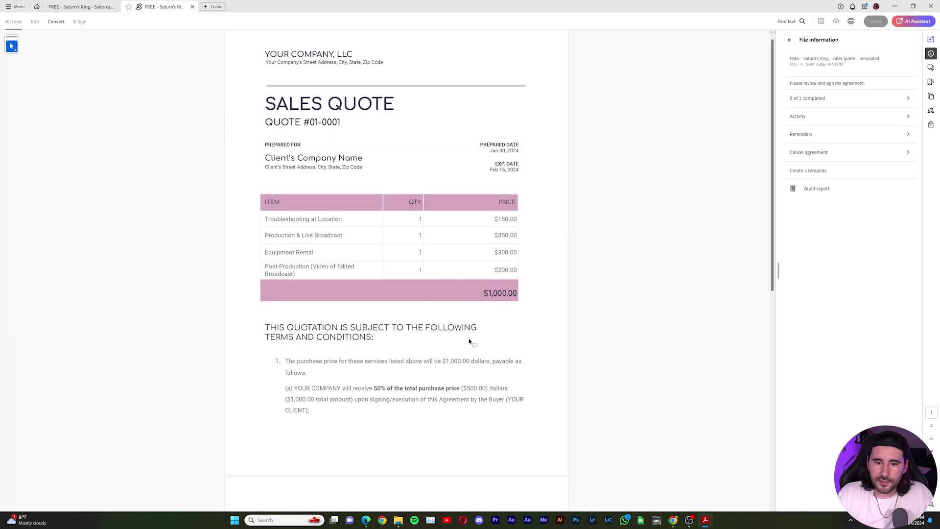
{"action": "scroll", "coordinate": [755, 235], "scroll_direction": "down", "scroll_amount": 4}
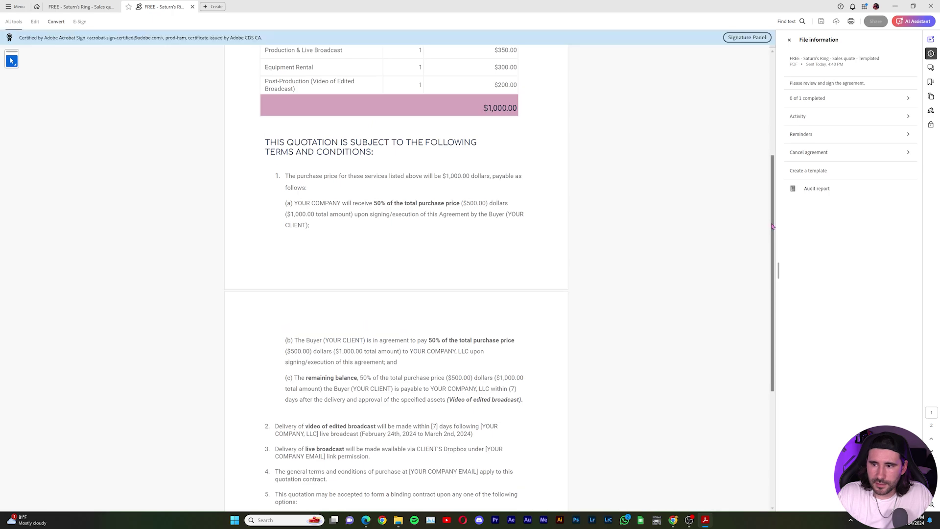
{"action": "scroll", "coordinate": [773, 226], "scroll_direction": "down", "scroll_amount": 5}
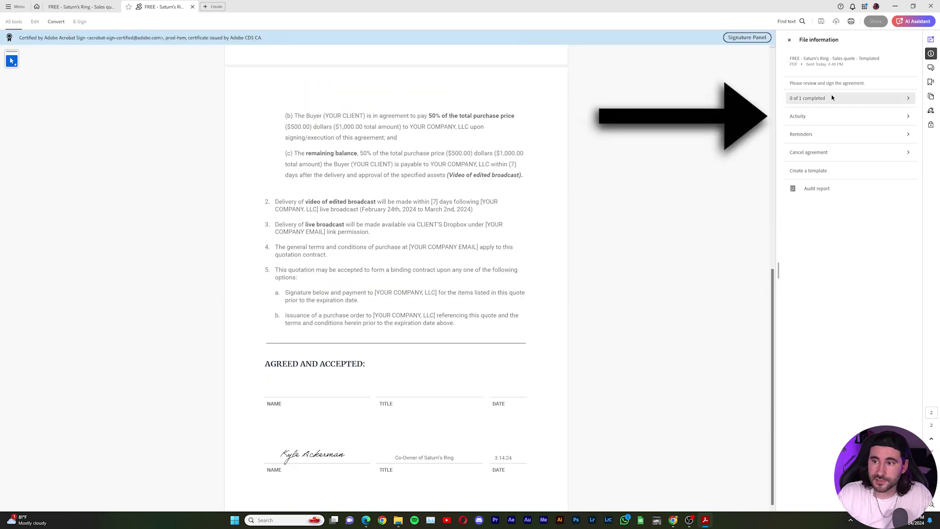
{"action": "left_click", "coordinate": [841, 133]}
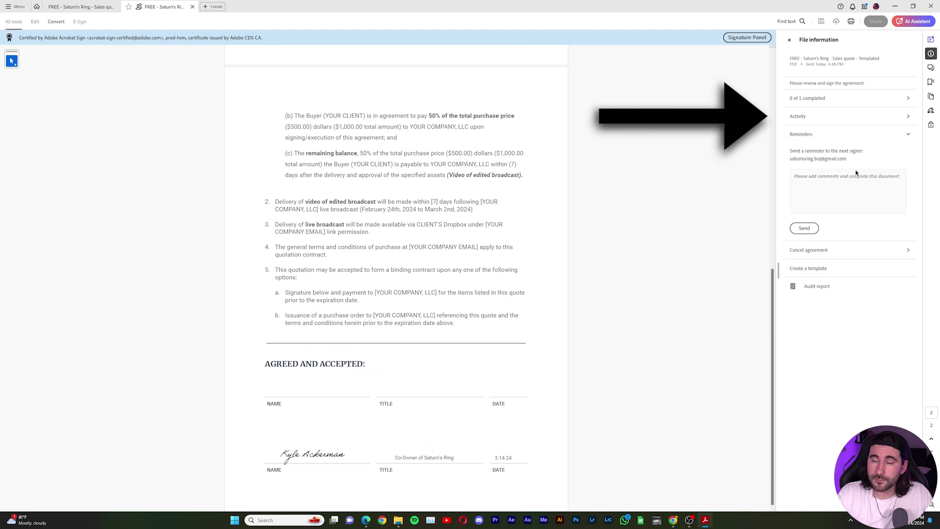
{"action": "left_click", "coordinate": [889, 118]}
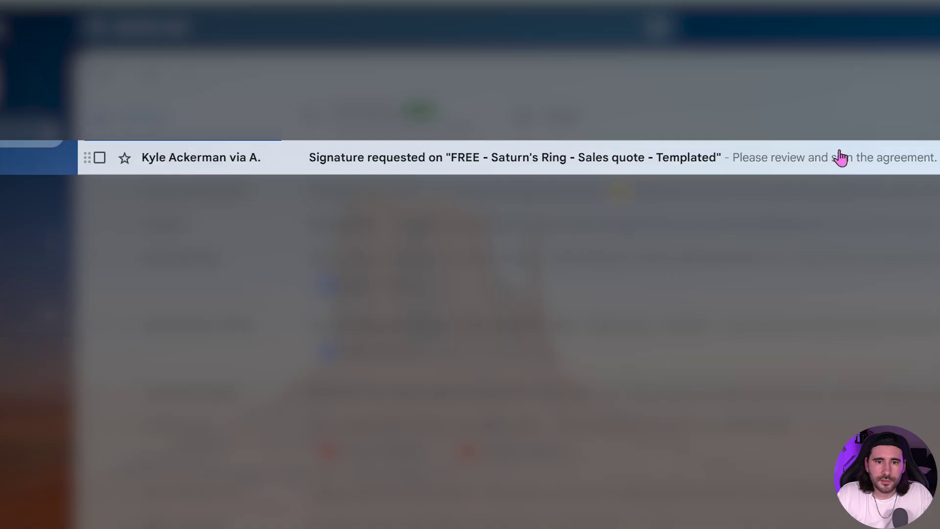
{"action": "left_click", "coordinate": [825, 166]}
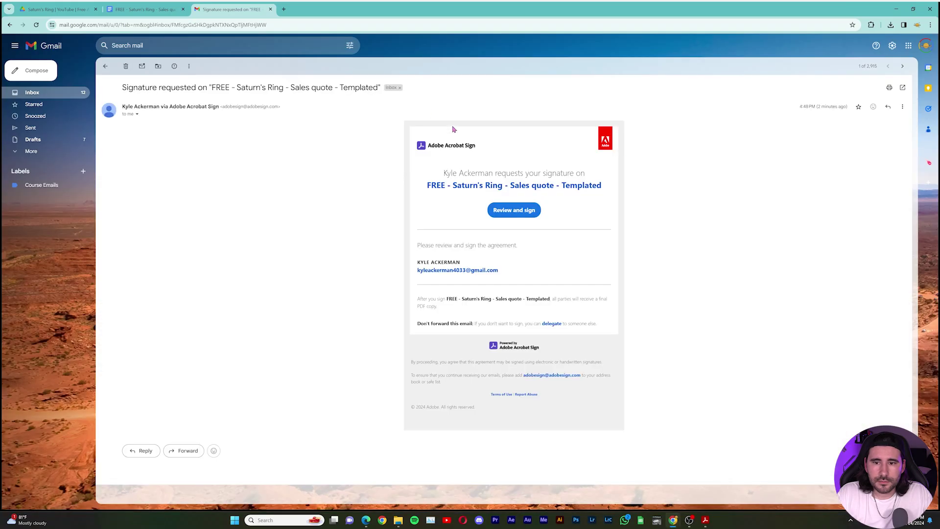
{"action": "left_click", "coordinate": [517, 211]}
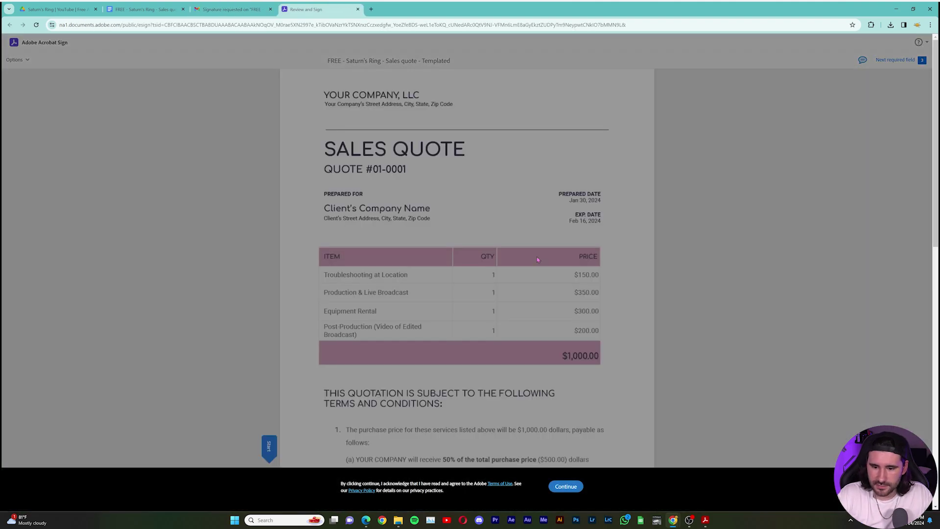
Step: Accept the terms and apply the client's typed signature to the Name field under AGREED AND ACCEPTED
{"action": "scroll", "coordinate": [591, 429], "scroll_direction": "down", "scroll_amount": 2}
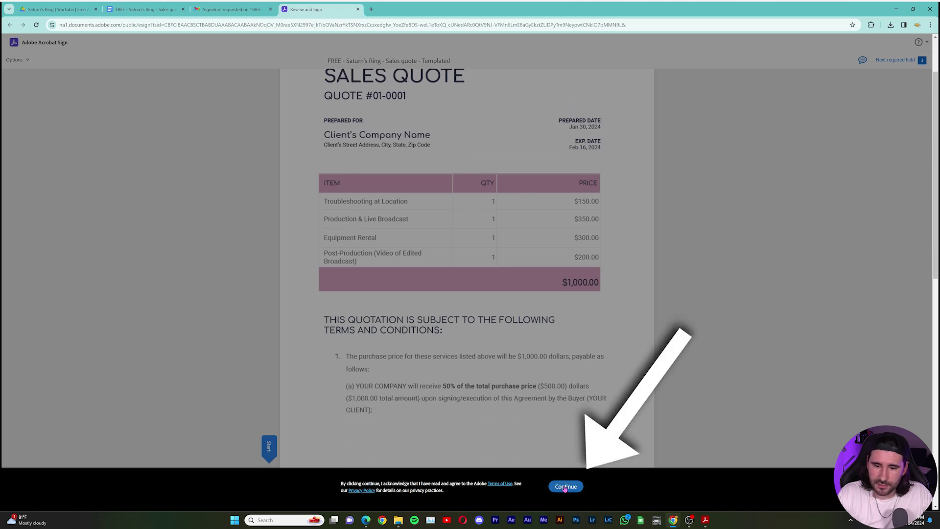
{"action": "left_click", "coordinate": [566, 486]}
{"action": "scroll", "coordinate": [572, 337], "scroll_direction": "down", "scroll_amount": 6}
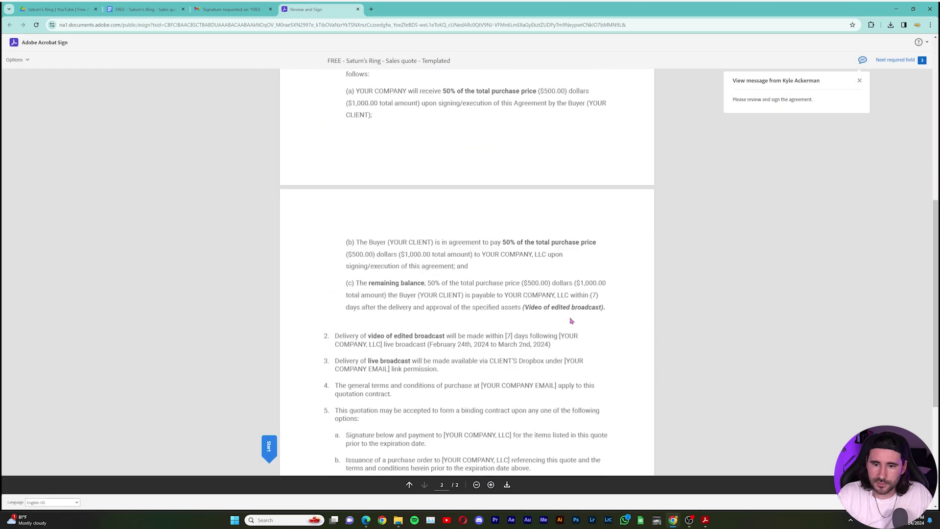
{"action": "scroll", "coordinate": [571, 321], "scroll_direction": "down", "scroll_amount": 4}
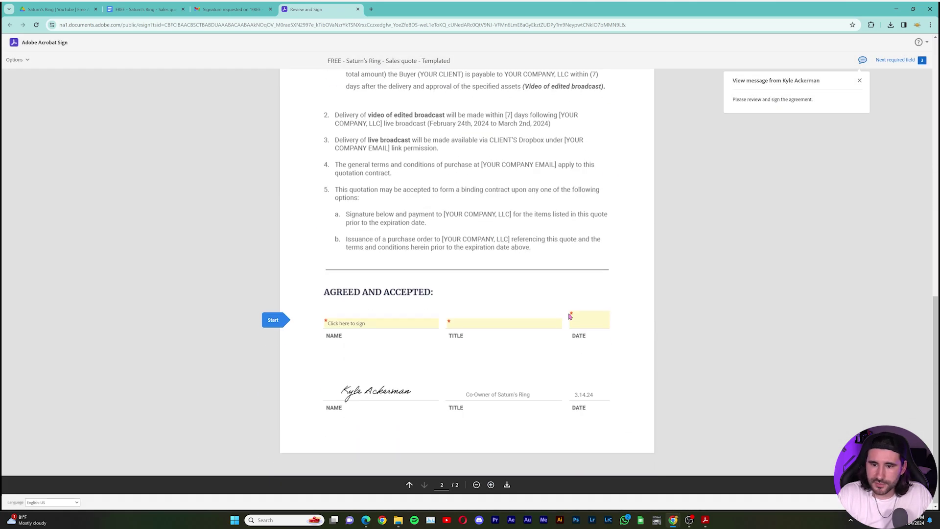
{"action": "left_click", "coordinate": [352, 324]}
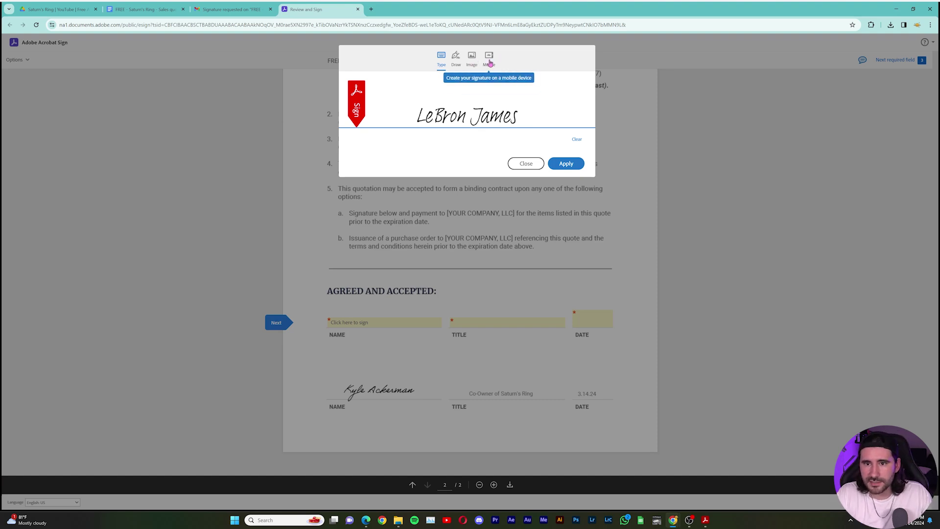
{"action": "left_click", "coordinate": [490, 62]}
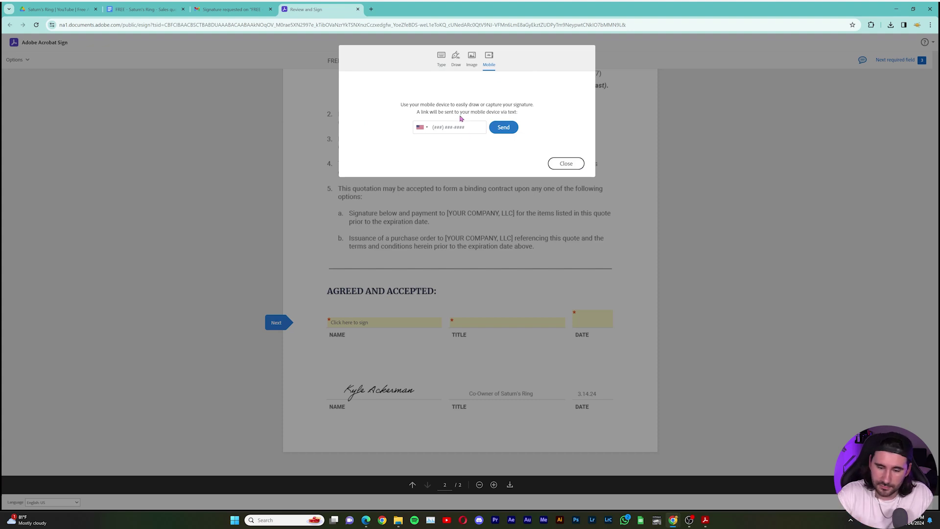
{"action": "left_click", "coordinate": [471, 59]}
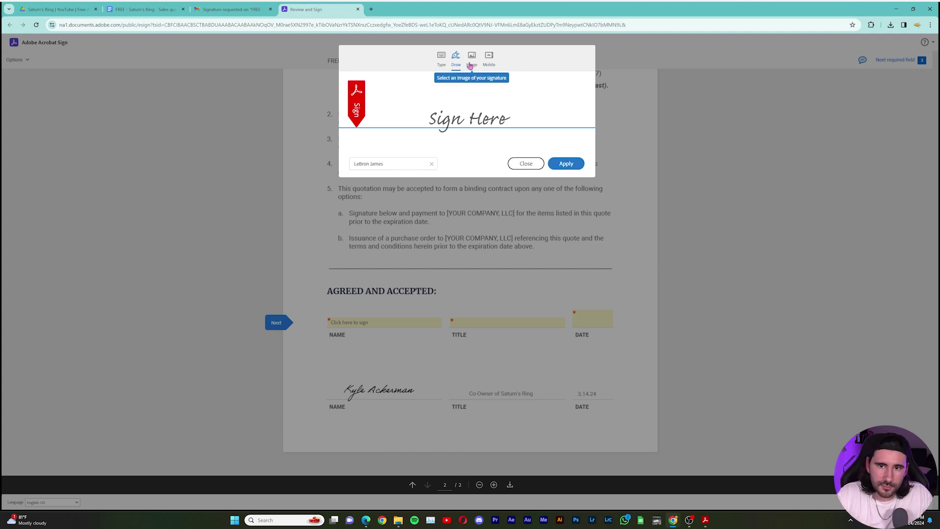
{"action": "left_click", "coordinate": [446, 66]}
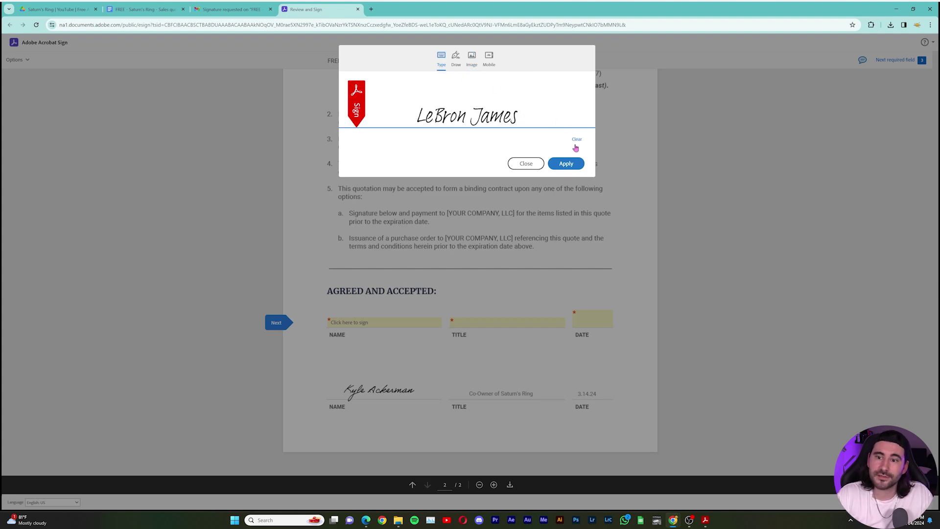
{"action": "left_click", "coordinate": [565, 164]}
Step: Enter the client's job title and the date 03/14/24, then sign the quote
{"action": "left_click", "coordinate": [481, 322]}
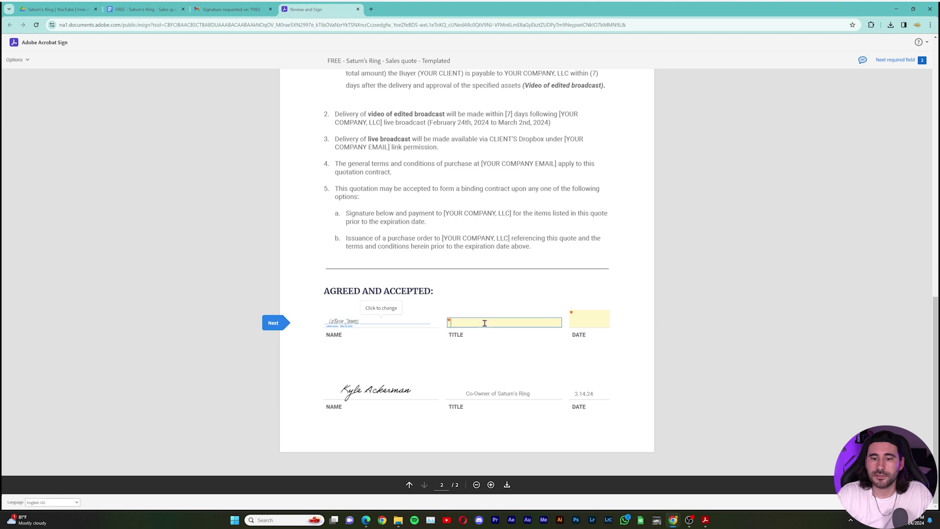
{"action": "type", "text": "co owner of lebron"}
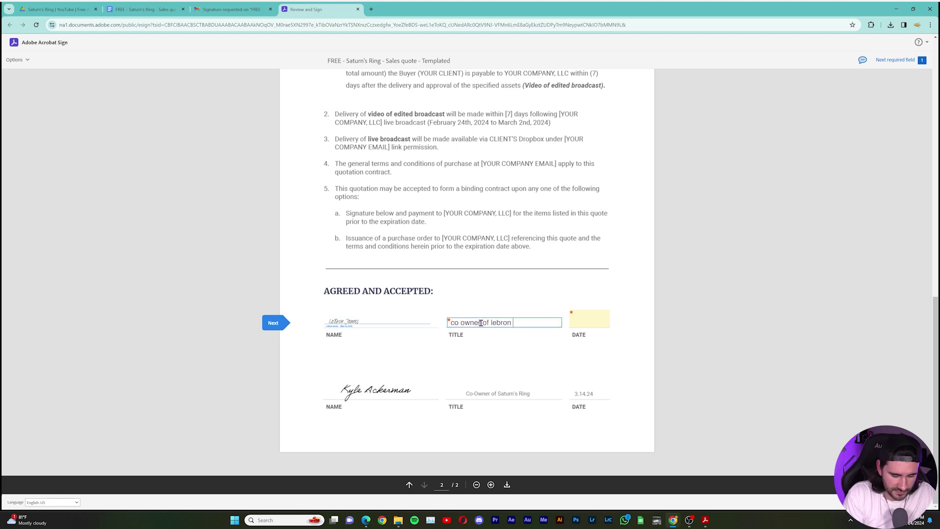
{"action": "type", "text": " ice cream"}
{"action": "left_click", "coordinate": [602, 321]}
{"action": "type", "text": "03/14"}
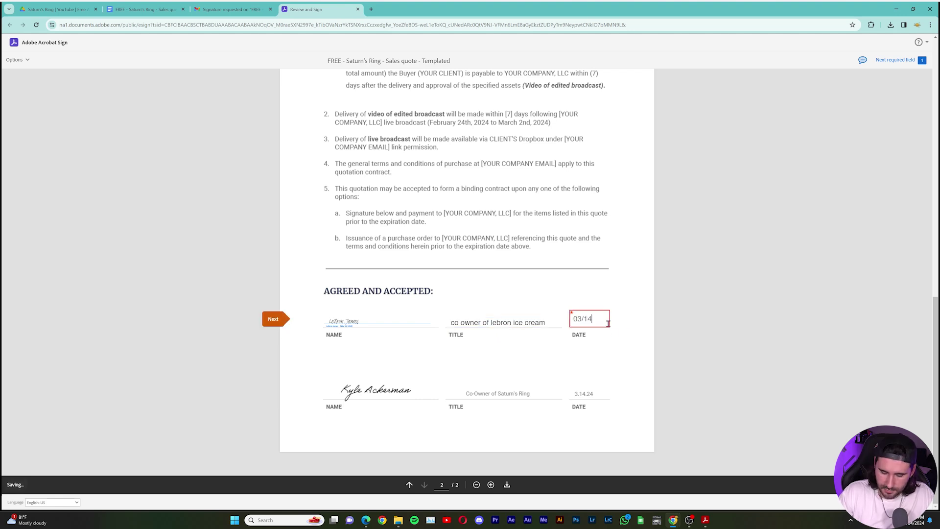
{"action": "type", "text": "/24"}
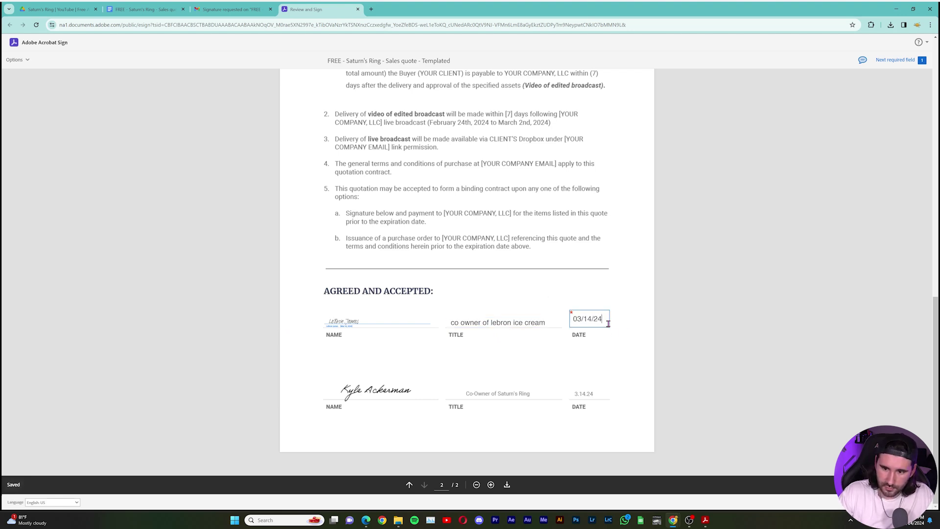
{"action": "left_click", "coordinate": [636, 283]}
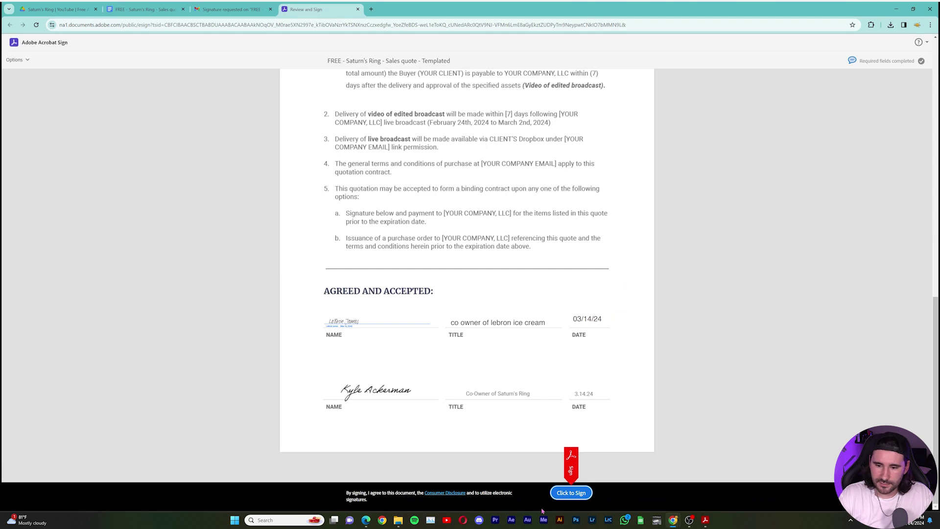
{"action": "left_click", "coordinate": [570, 493]}
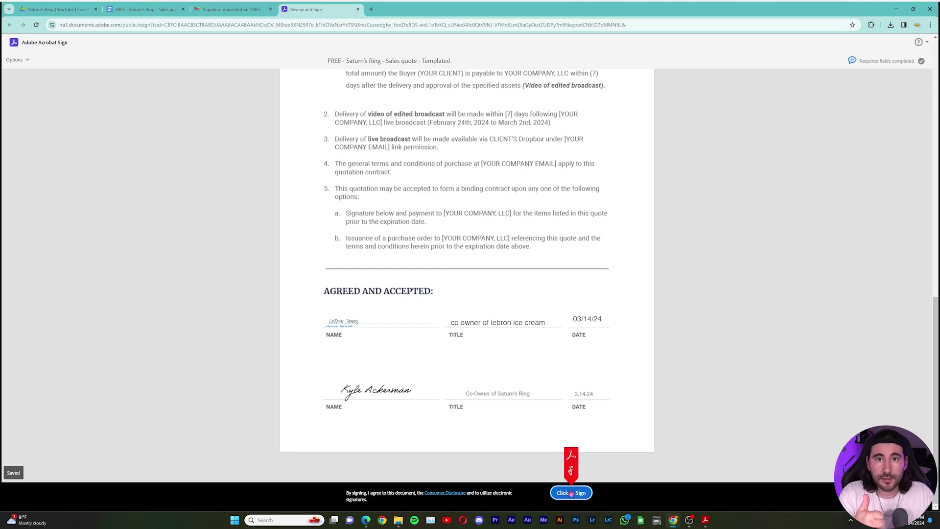